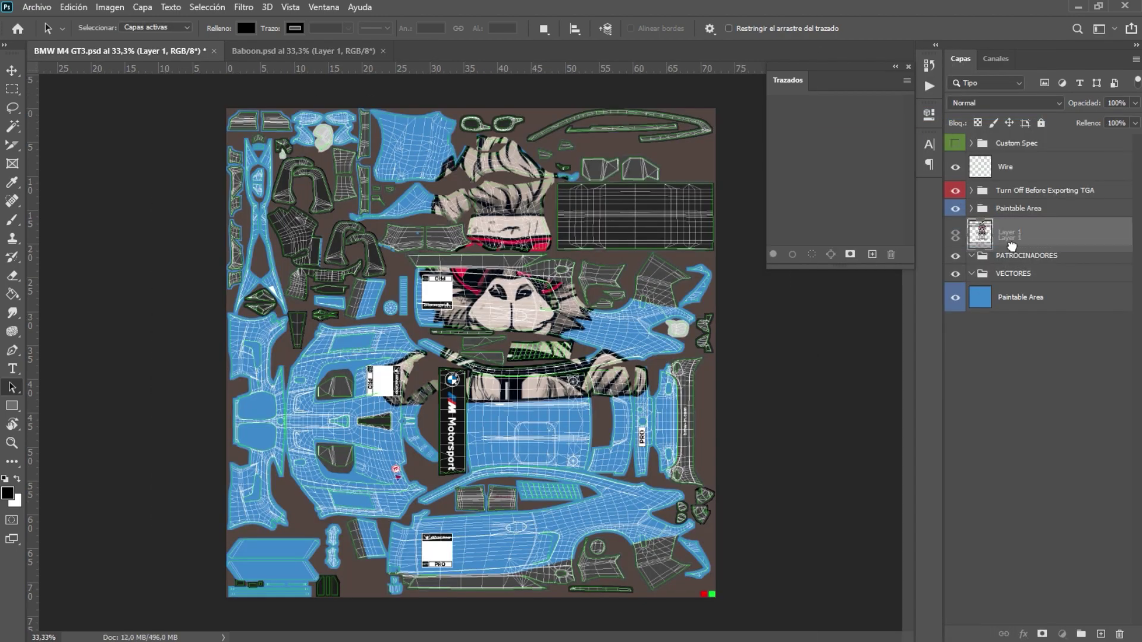
- Scale the baboon mascot down and place it on the lower side panel beside the iRacing box
key("ctrl+t")
left_click_drag(537, 506, 510, 506)
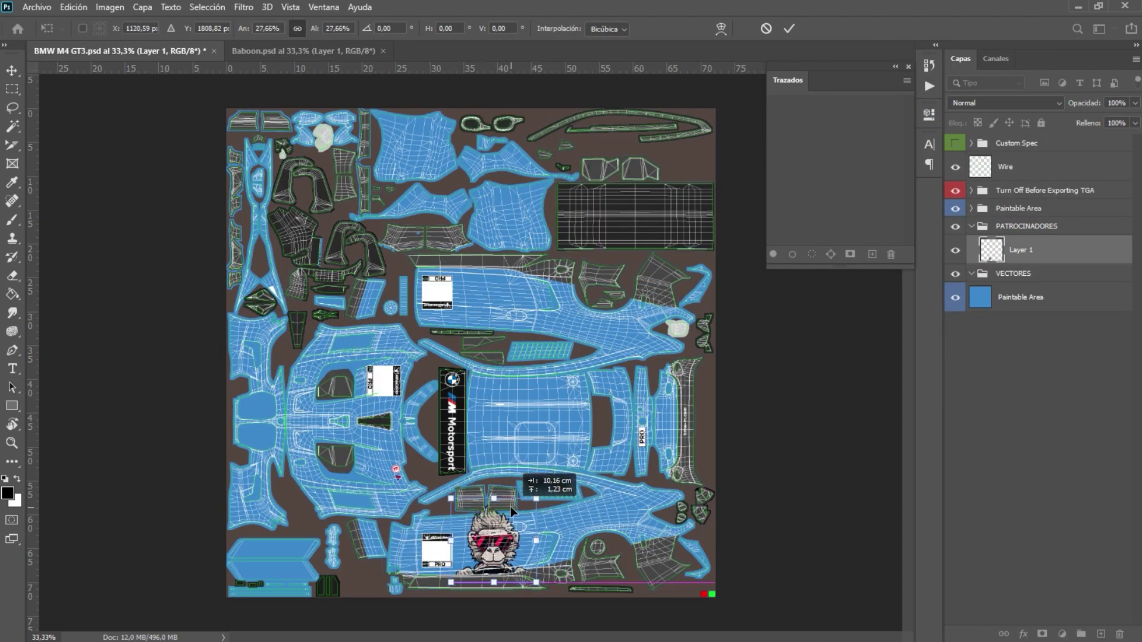
key("ctrl+plus")
left_click_drag(505, 407, 486, 408)
key("Return")
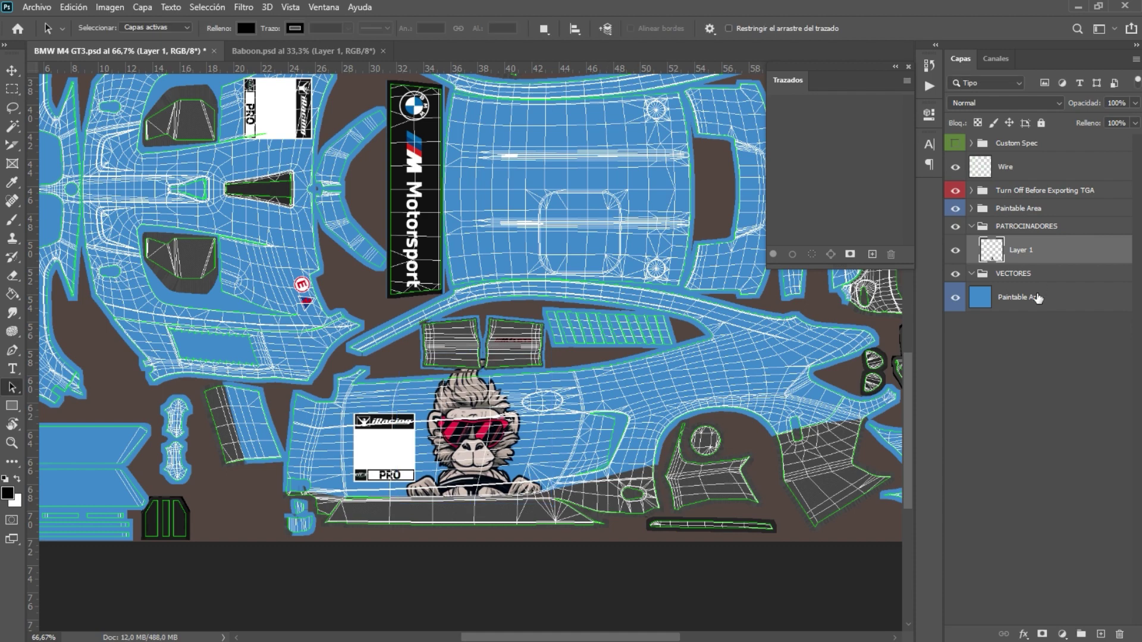
type("ROJO")
- Rename the vector group ROJO and give it a red Color Overlay
double_click(1012, 273)
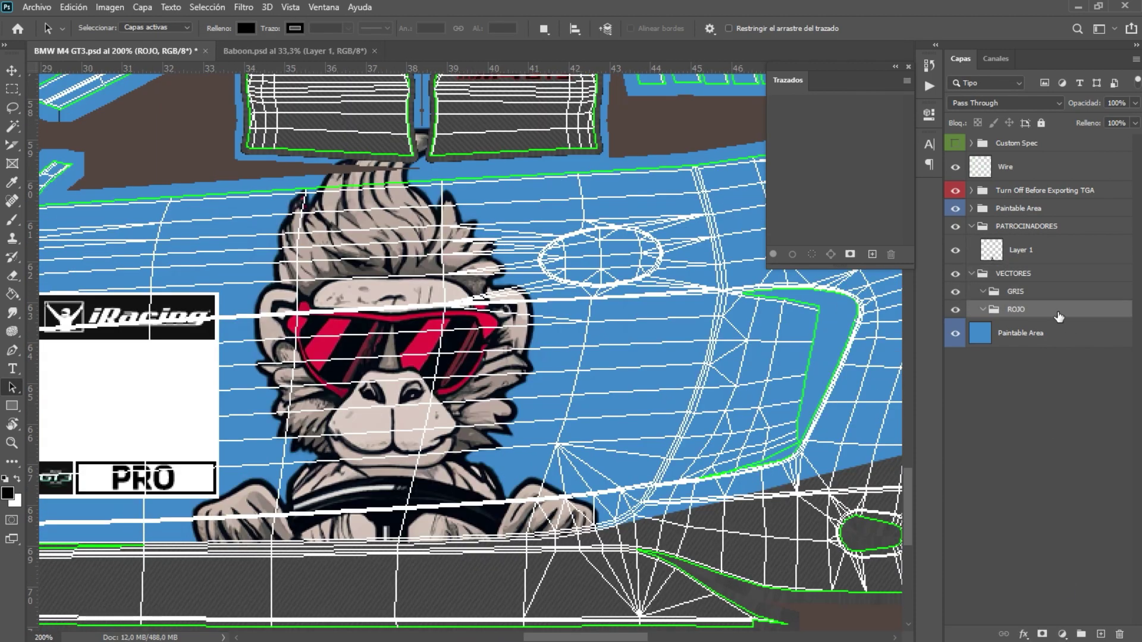
left_click(922, 145)
left_click(1085, 118)
left_click(983, 298)
- Give the GRIS group a Color Overlay sampled from the baboon's fur beige
double_click(999, 332)
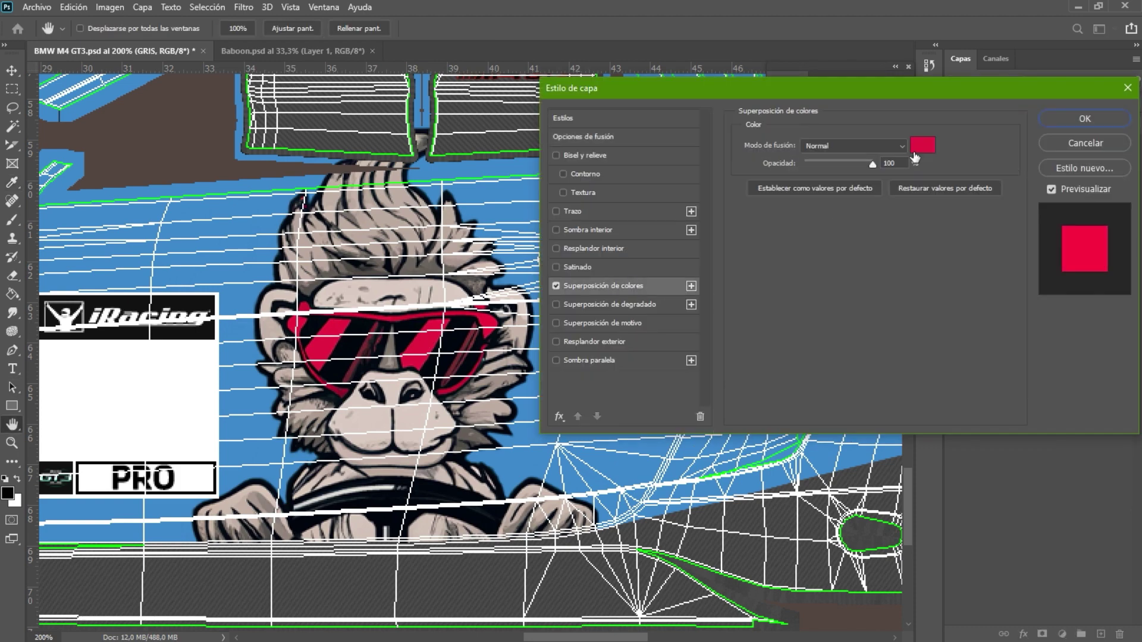
left_click(921, 145)
left_click(388, 219)
left_click(936, 160)
left_click(1085, 118)
- Give the Paintable Area layer a black 000000 Color Overlay
double_click(1011, 321)
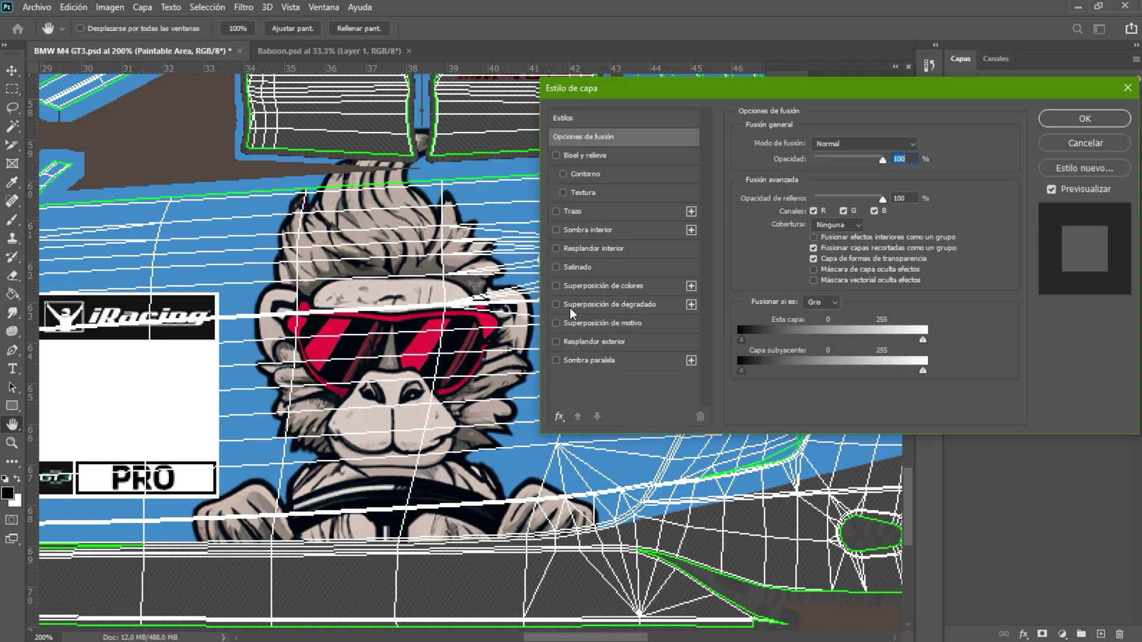
left_click(577, 286)
left_click(921, 145)
type("000000")
left_click(936, 161)
left_click(1085, 118)
key("ctrl+minus")
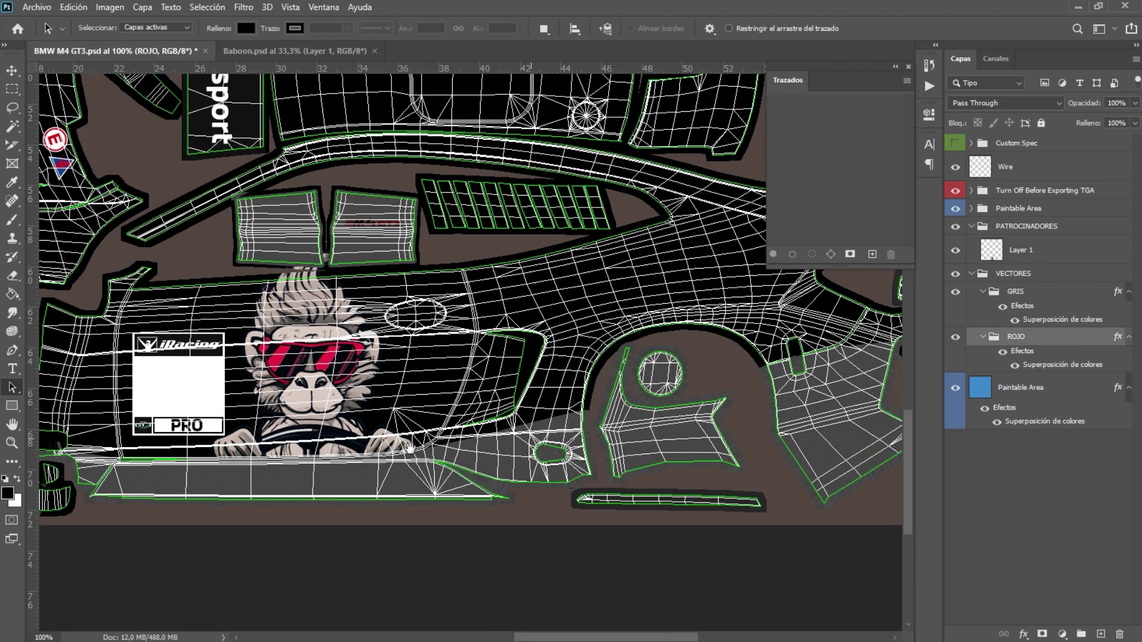
- On a new layer, draw and fill a red swoosh over the rear fender
left_click(1101, 634)
scroll(712, 452, "left", 3)
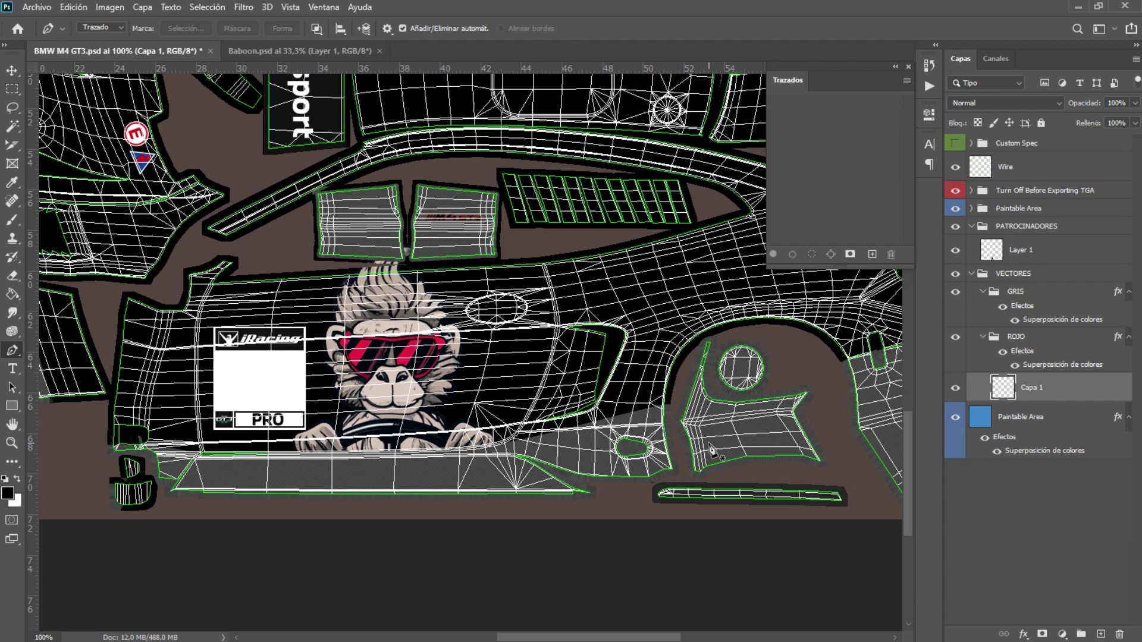
scroll(491, 446, "right", 3)
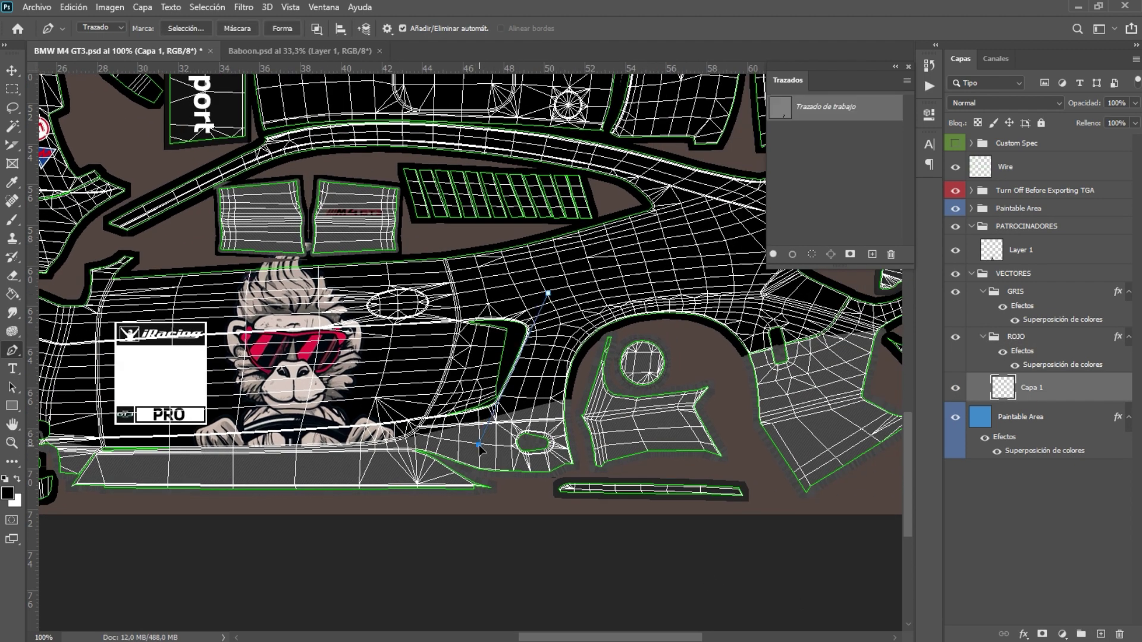
scroll(478, 450, "up", 2)
scroll(478, 450, "right", 3)
left_click(729, 294)
left_click(381, 493)
left_click(773, 253)
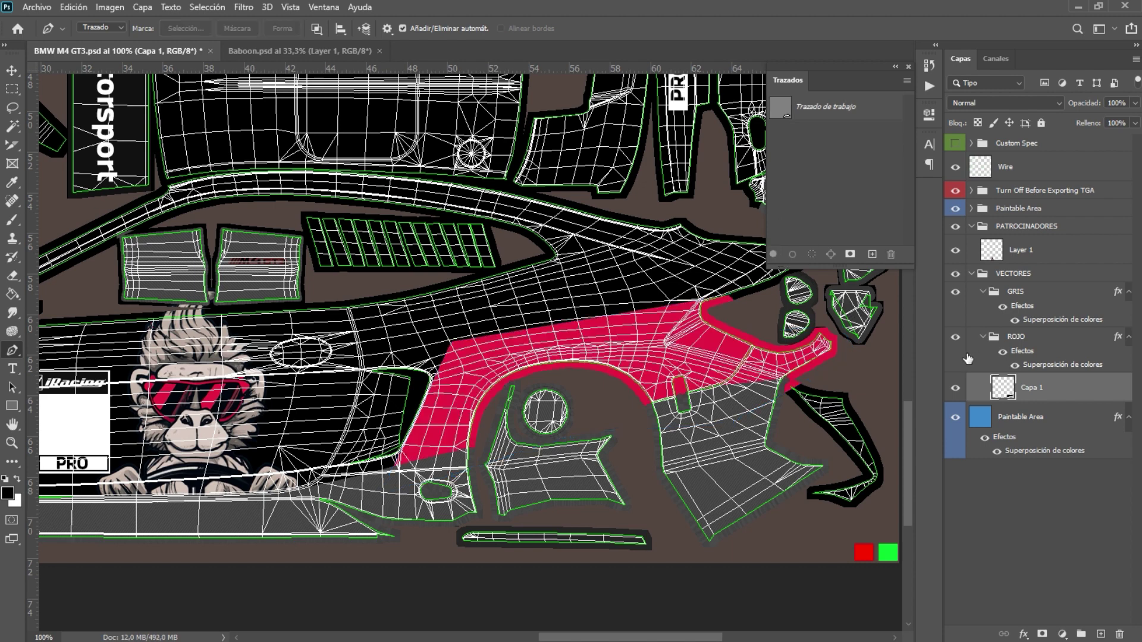
left_click(695, 305)
- On another new layer above ROJO, draw and fill a beige stripe along the side panel
left_click(773, 254)
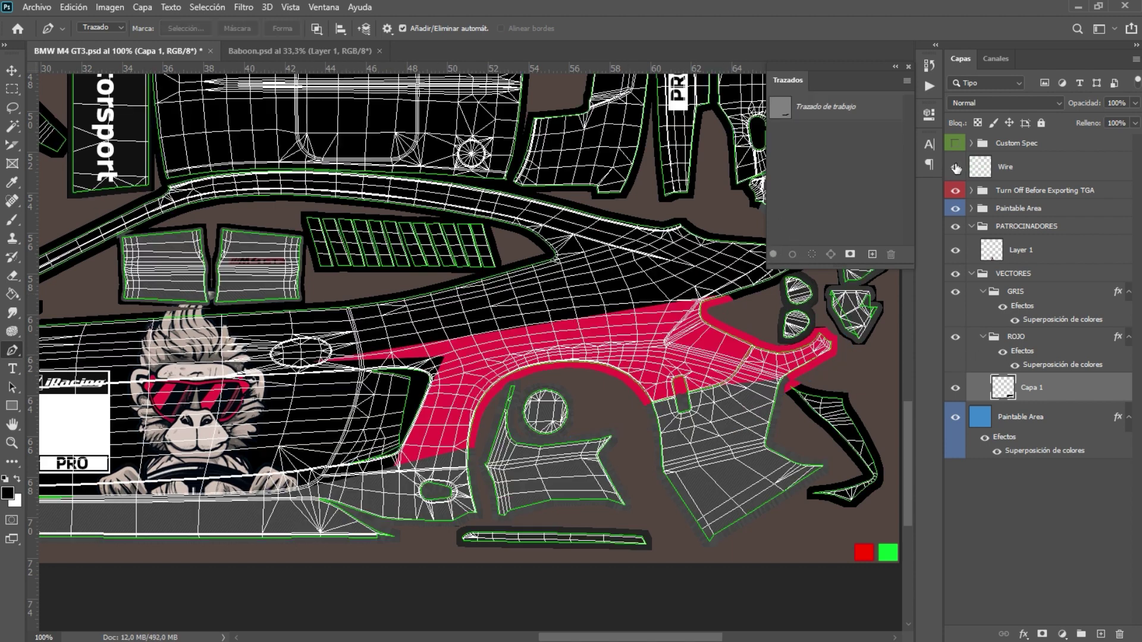
key("ctrl+shift+alt+n")
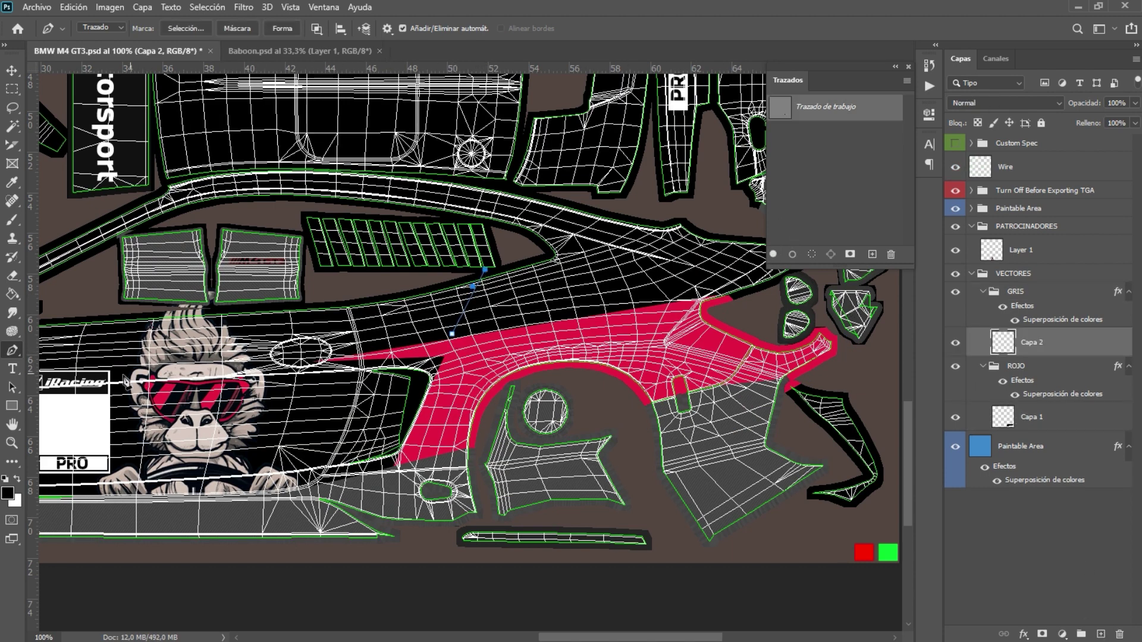
left_click_drag(125, 380, 309, 320)
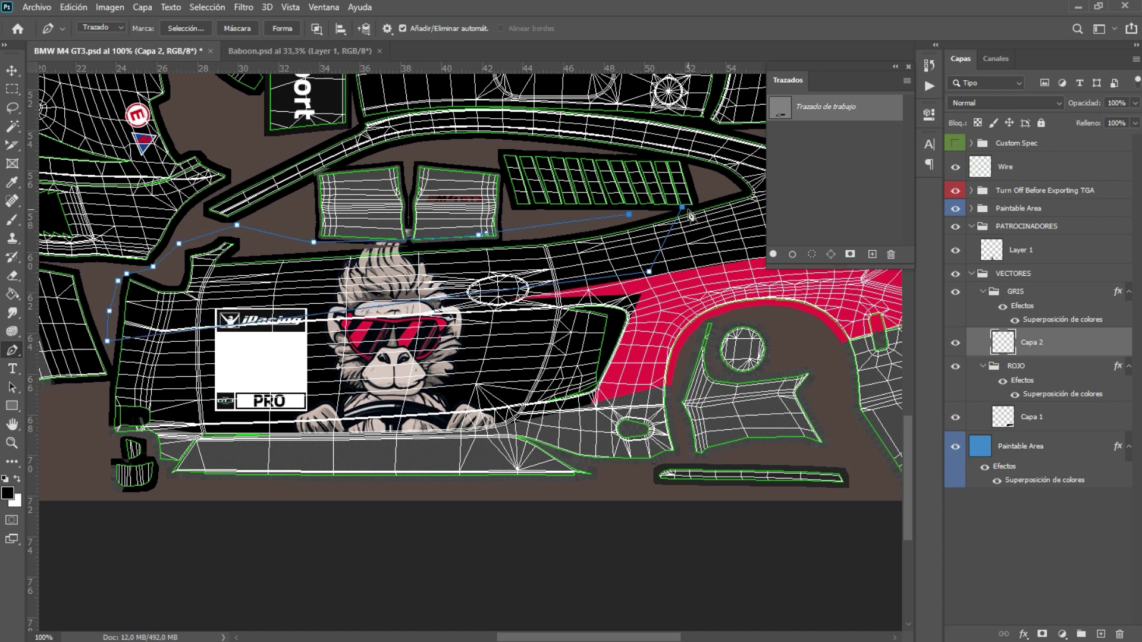
left_click(793, 209)
left_click(955, 167)
scroll(556, 413, "up", 2)
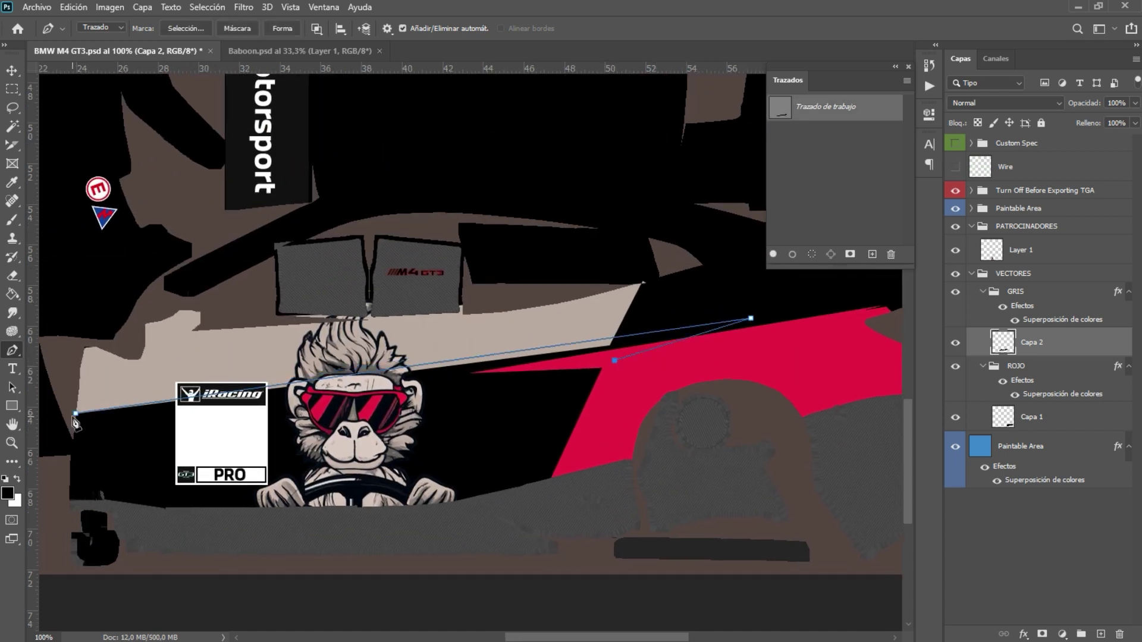
key("ctrl+Return")
key("m")
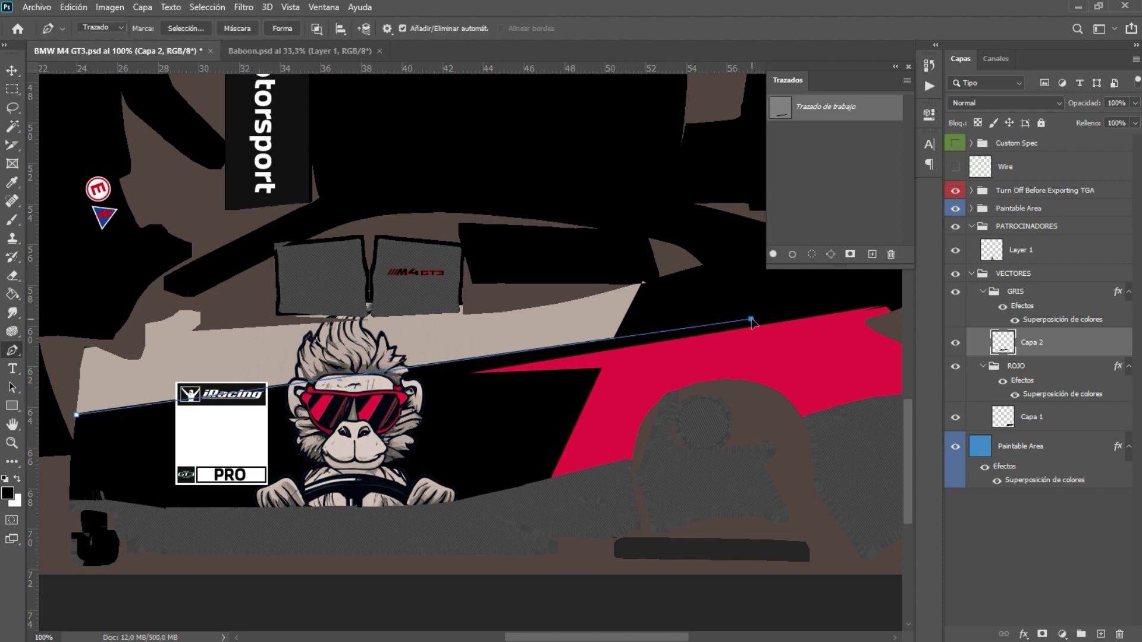
left_click(879, 244)
- Add a new layer for the next shape and move over to the front body panels
key("ctrl+minus")
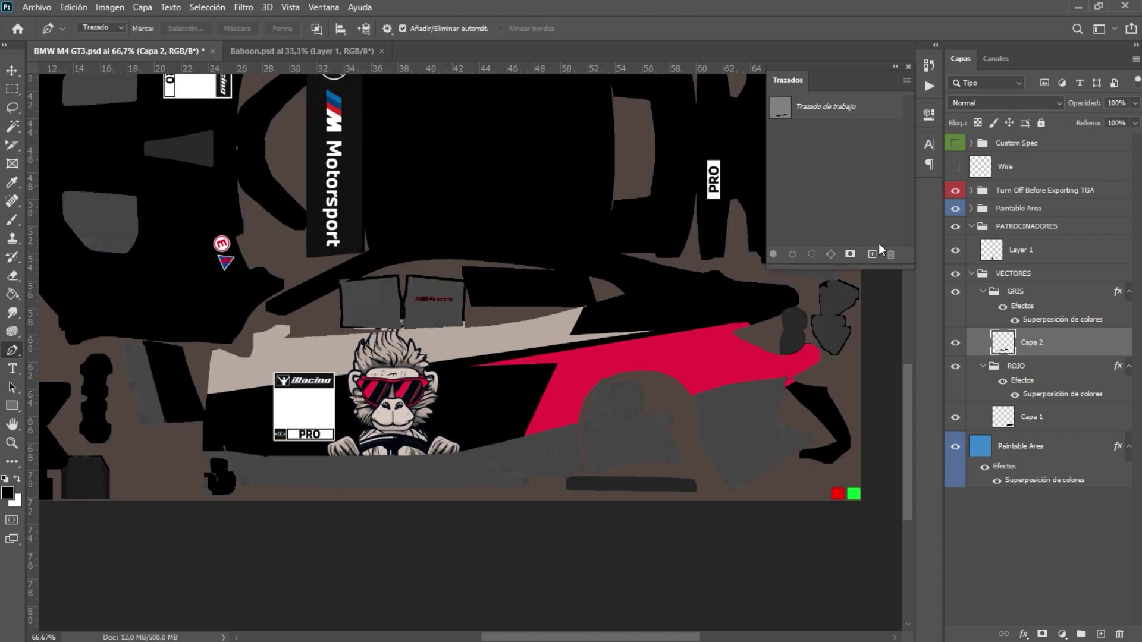
left_click(960, 167)
left_click(960, 168)
key("ctrl+shift+alt+n")
left_click_drag(84, 166, 304, 264)
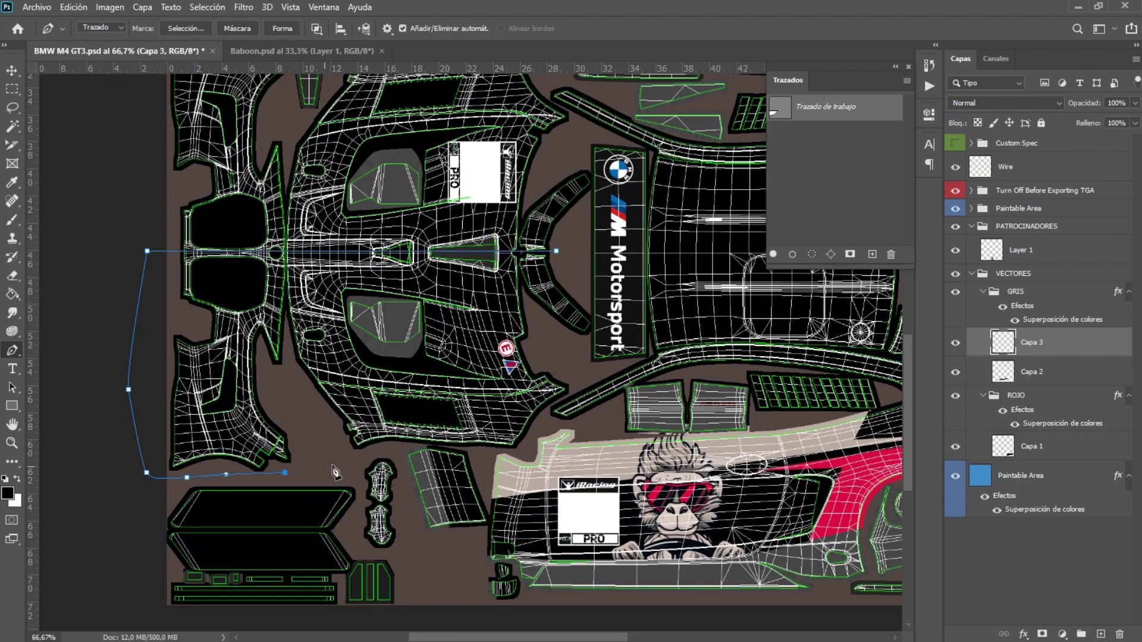
left_click(790, 237)
left_click(956, 167)
- Save a Targa copy of the livery into the iRacing paint BMW M4 GT3 folder
key("ctrl+shift+s")
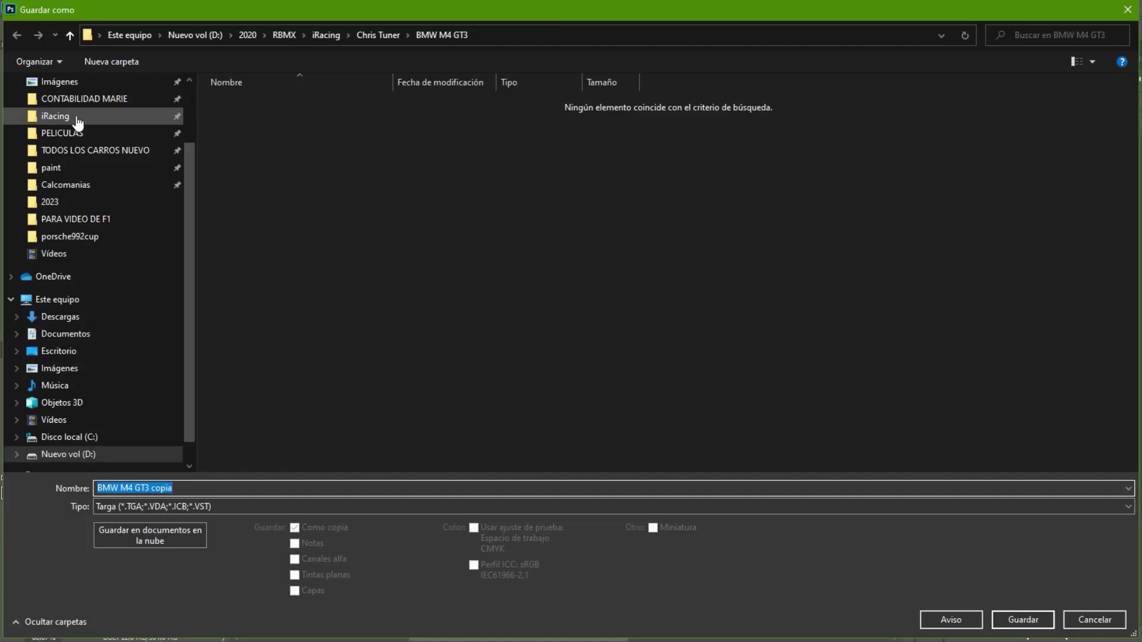
left_click(51, 168)
double_click(298, 181)
double_click(323, 119)
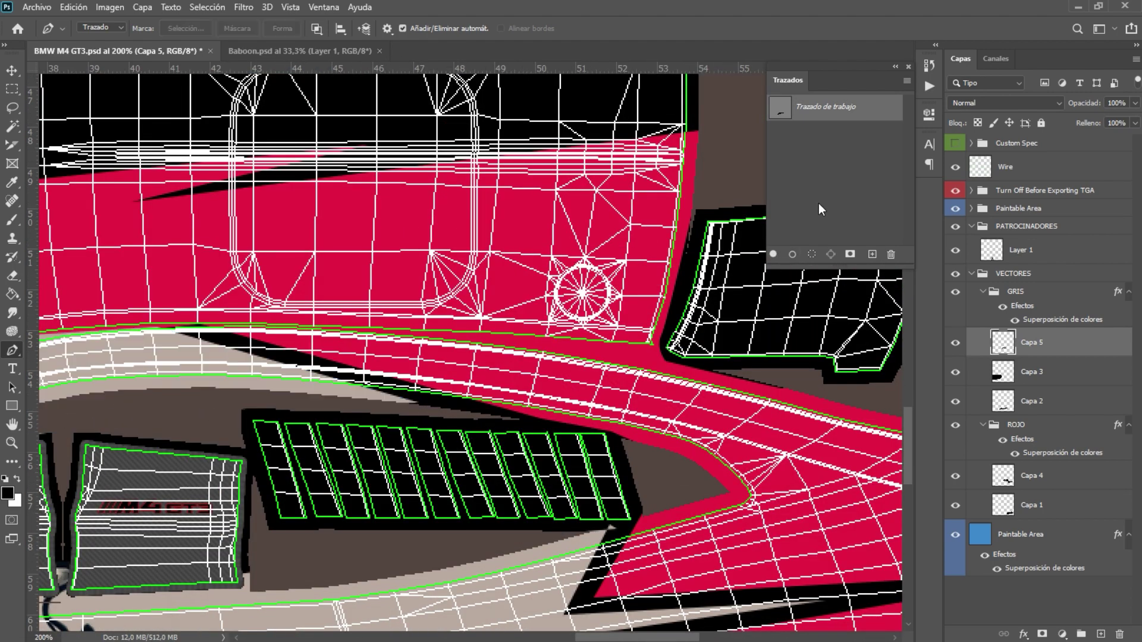
- Zoom in on the red stripe's lower edge and turn the wedge path into a selection
left_click(955, 167)
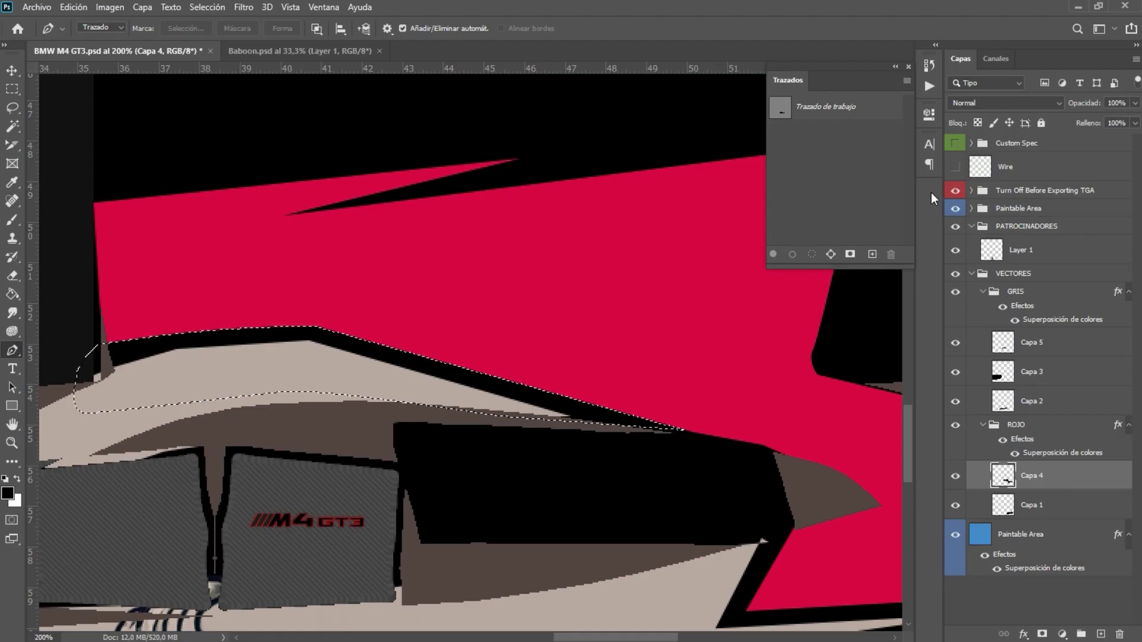
left_click(955, 167)
key("ctrl+plus")
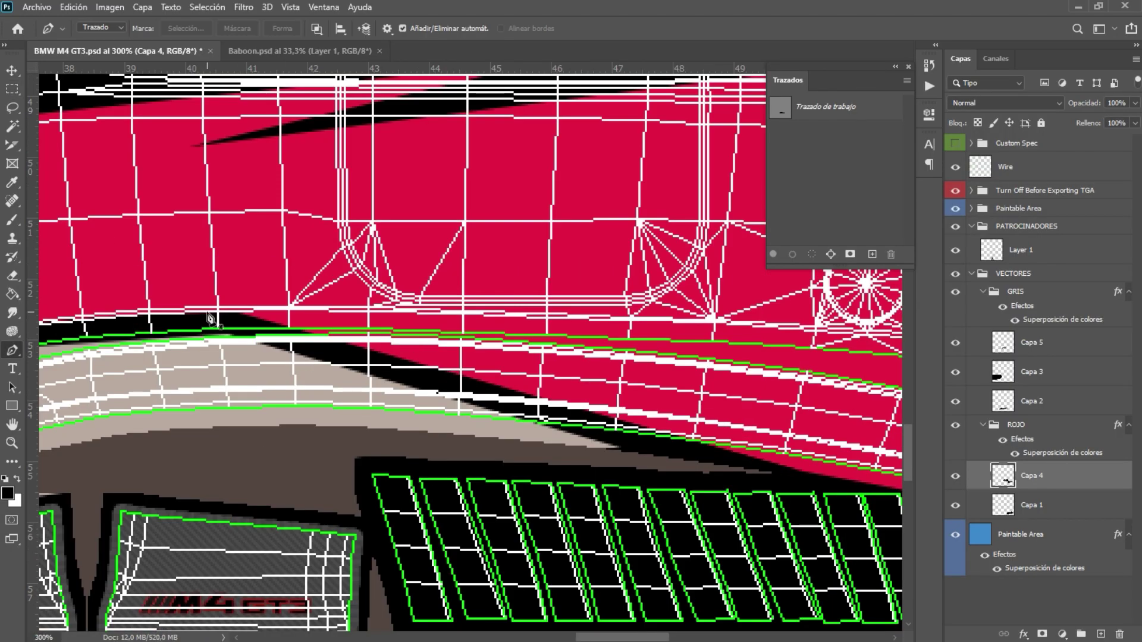
left_click(812, 254)
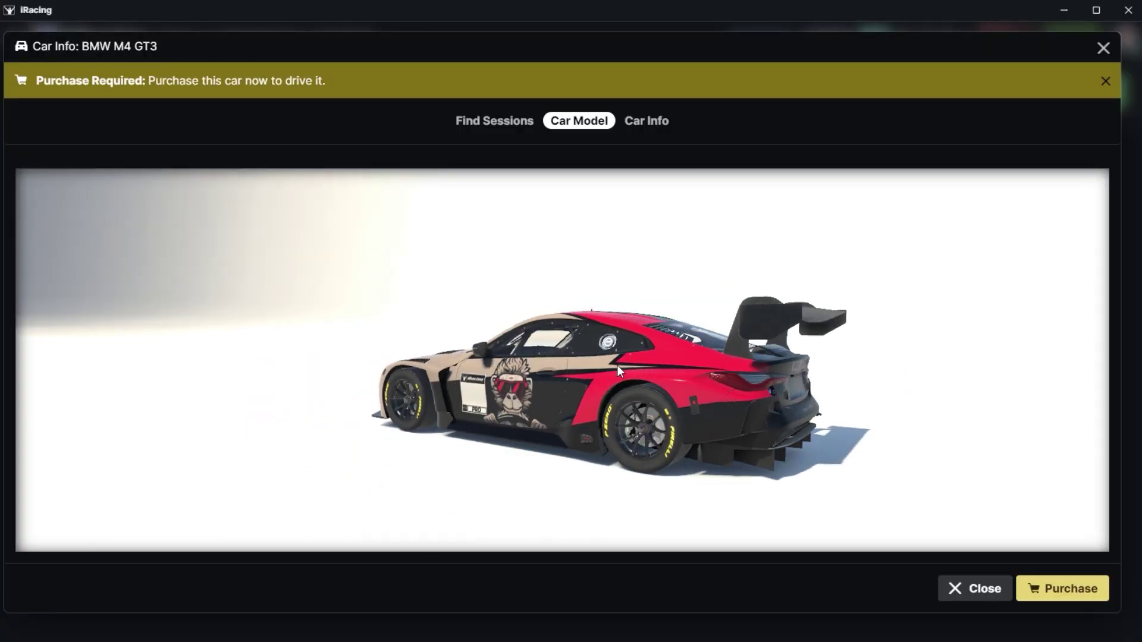
- Rotate the BMW M4 GT3 model in iRacing to inspect the livery
mouse_move(666, 422)
left_mouse_down()
mouse_move(700, 369)
mouse_move(604, 359)
left_mouse_up()
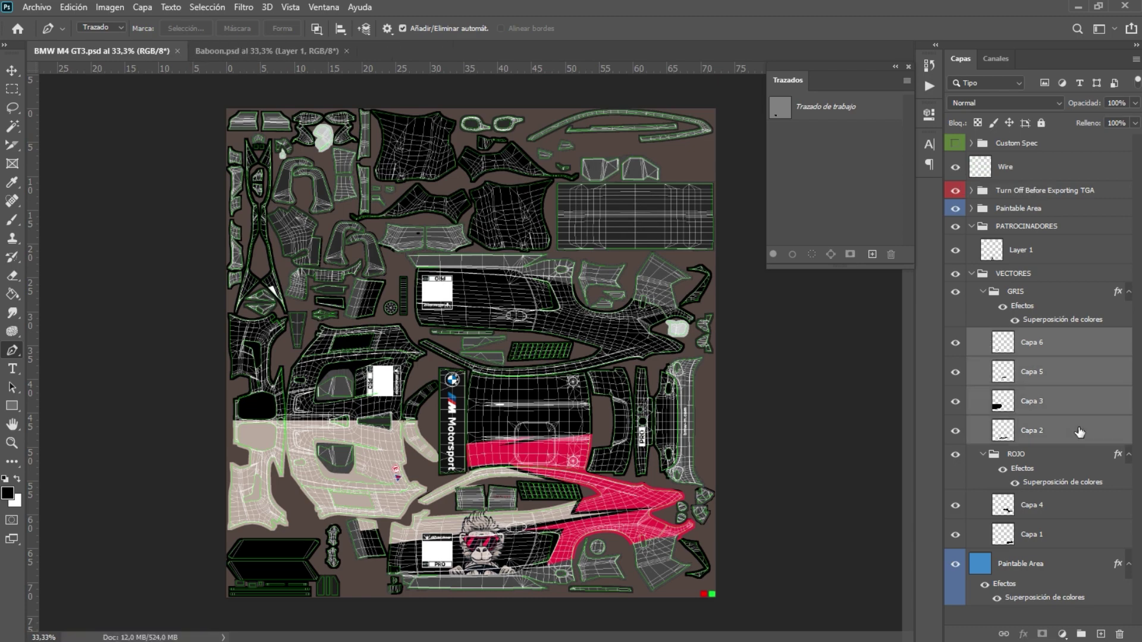
- Label the copied stripe layers orange and Free Transform them onto the other panels
right_click(1012, 348)
left_click(973, 566)
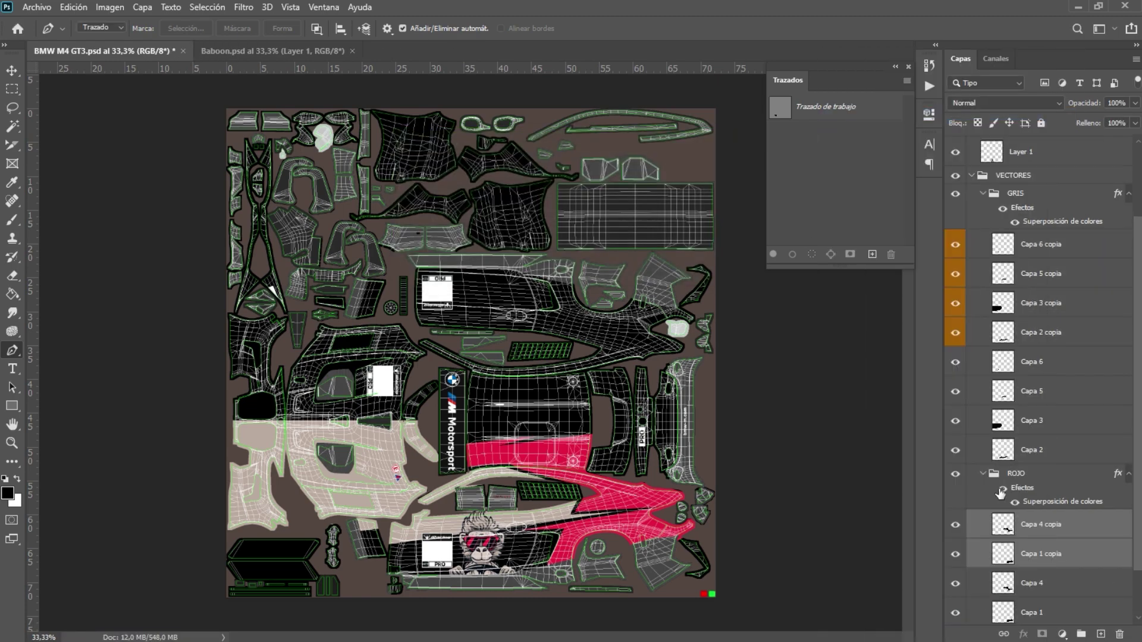
left_click(73, 7)
left_click(109, 320)
key("ctrl+plus")
key("ctrl+plus")
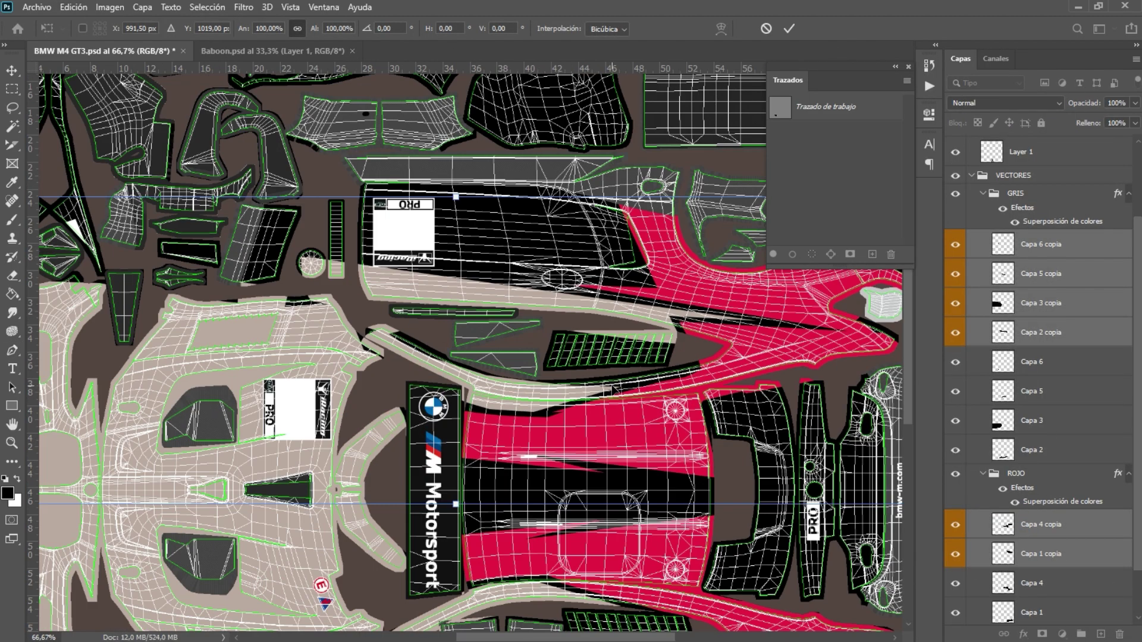
scroll(1024, 375, "up", 3)
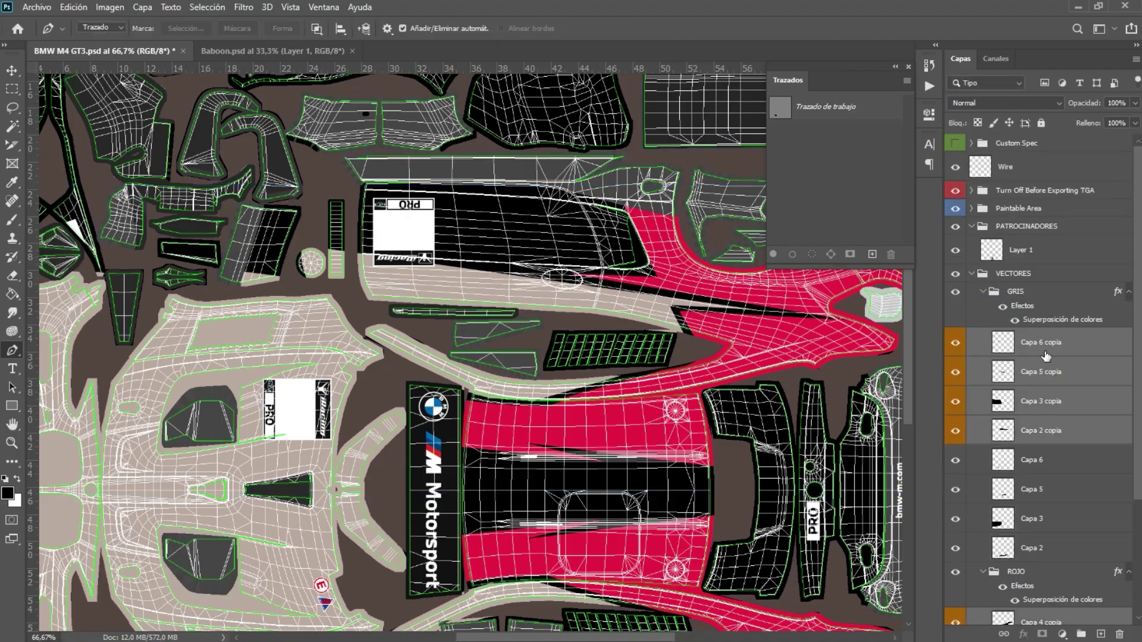
left_click(956, 167)
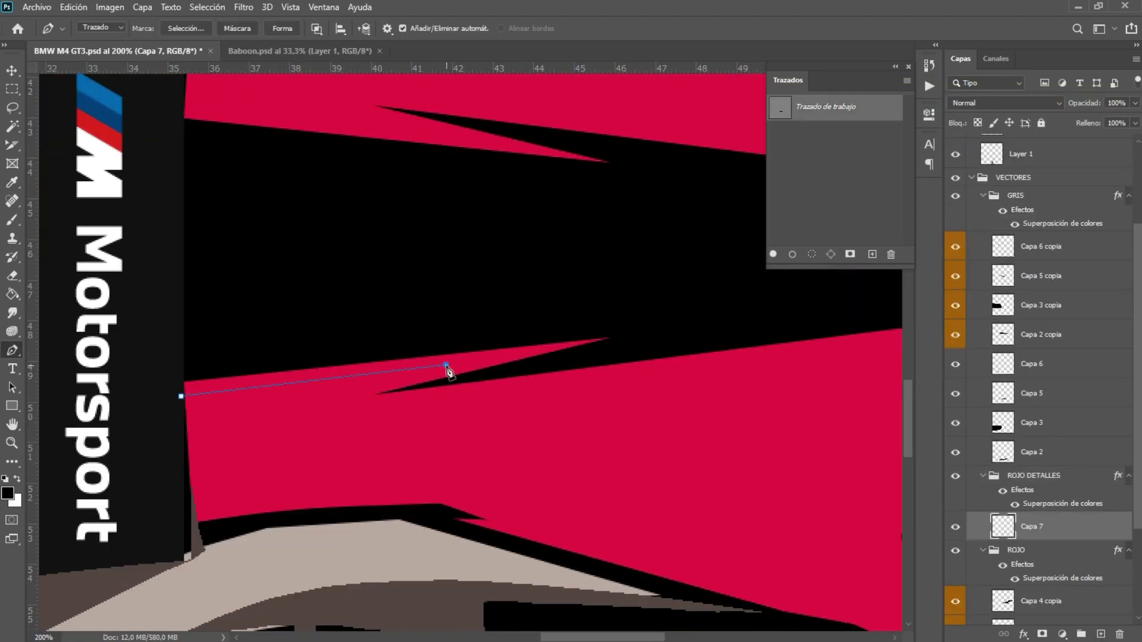
- Close the detail outlines and fill the detail shapes with light pink
left_click(180, 396)
key("alt+BackSpace")
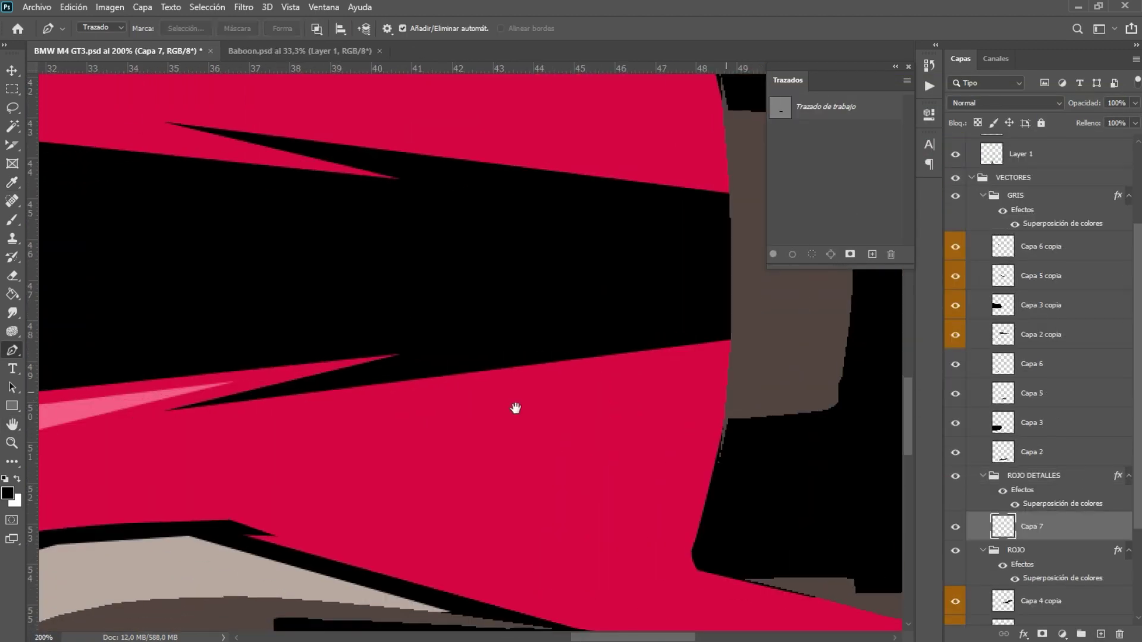
scroll(516, 403, "right", 3)
key("alt+BackSpace")
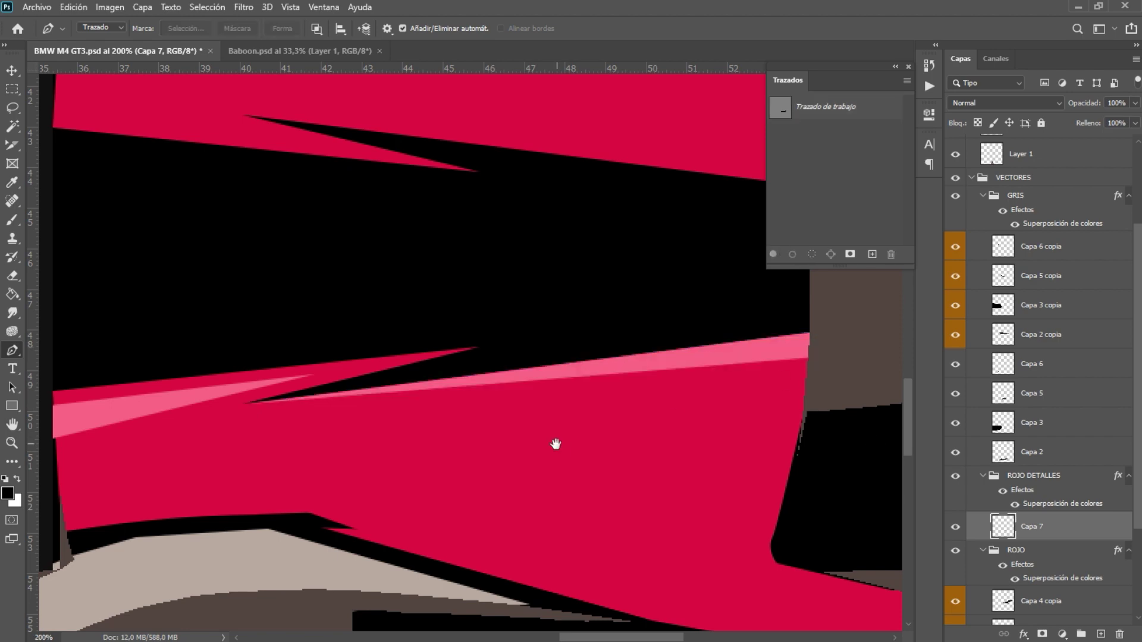
scroll(837, 356, "down", 1)
scroll(838, 356, "left", 1)
scroll(848, 390, "down", 5)
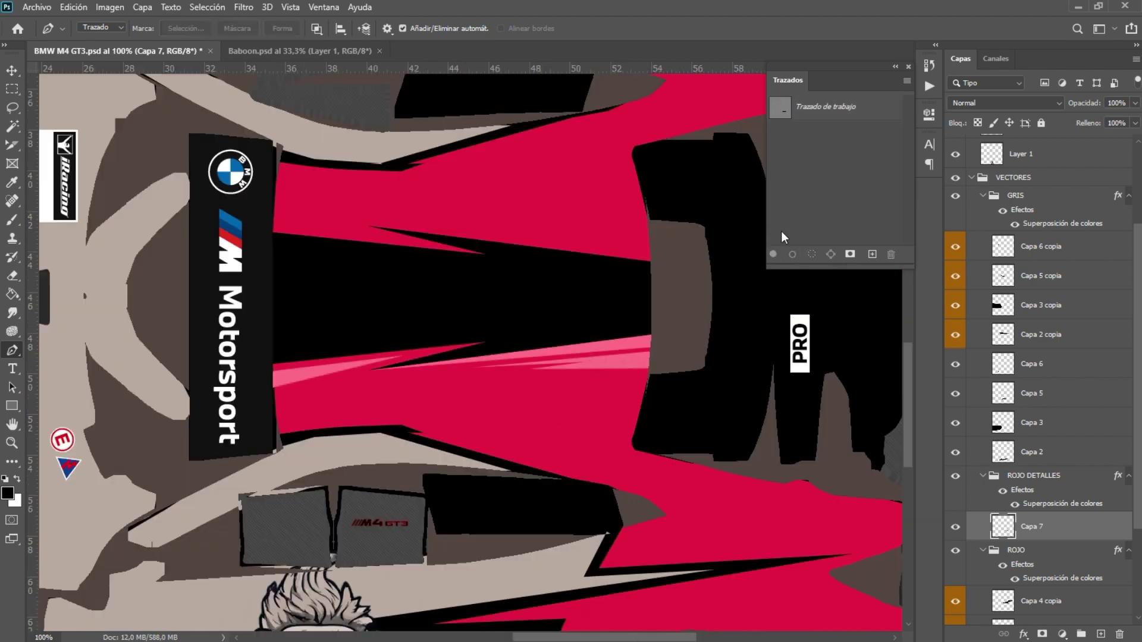
scroll(804, 394, "up", 5)
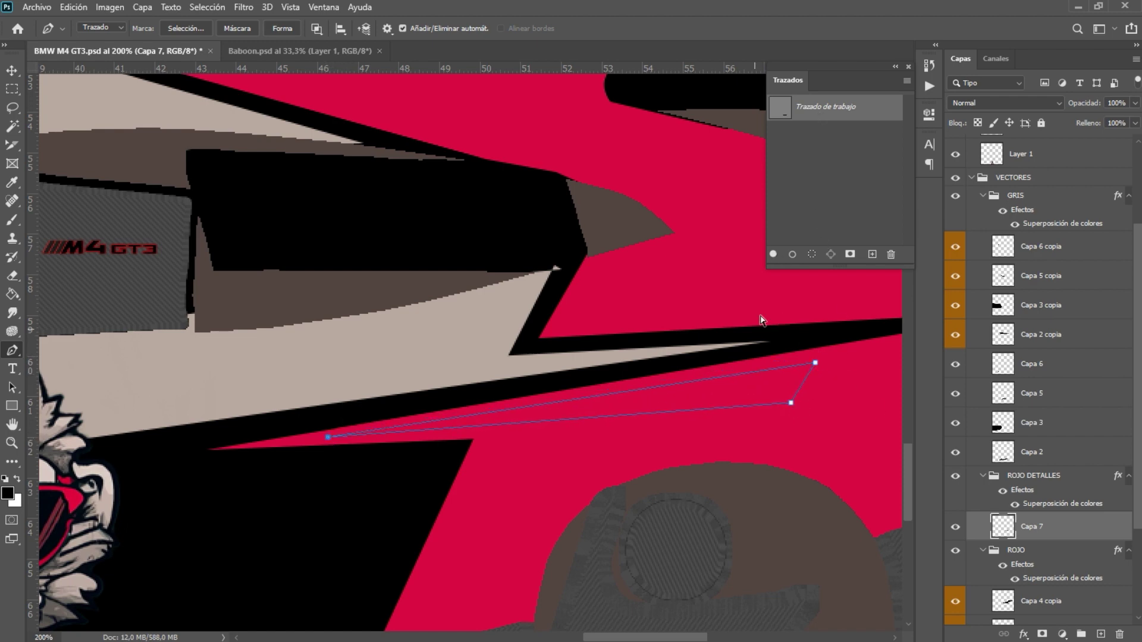
- Fill the closed highlight streak pink and fade its right tip with a soft eraser
key("ctrl+Return")
key("alt+BackSpace")
key("ctrl+d")
left_click(101, 29)
left_click(826, 384)
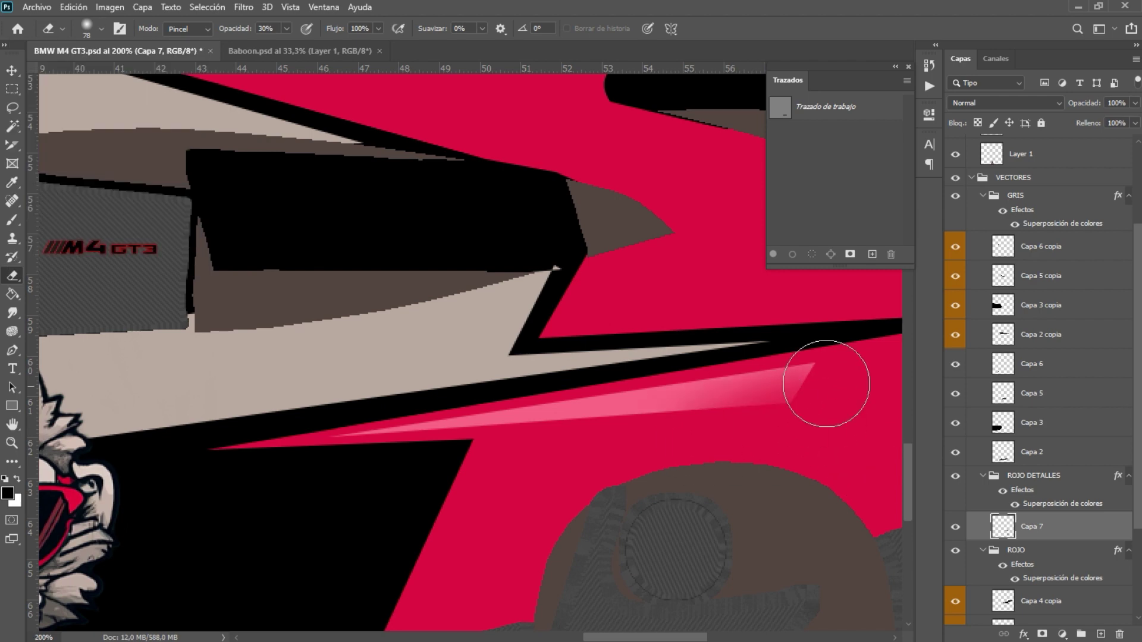
key("p")
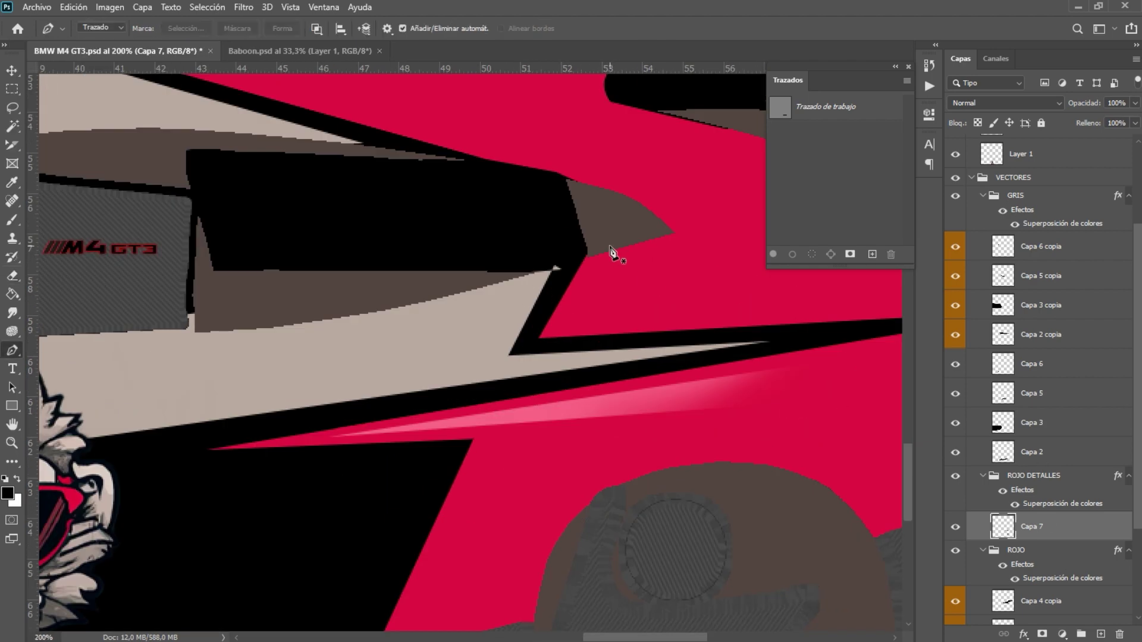
left_click(743, 375)
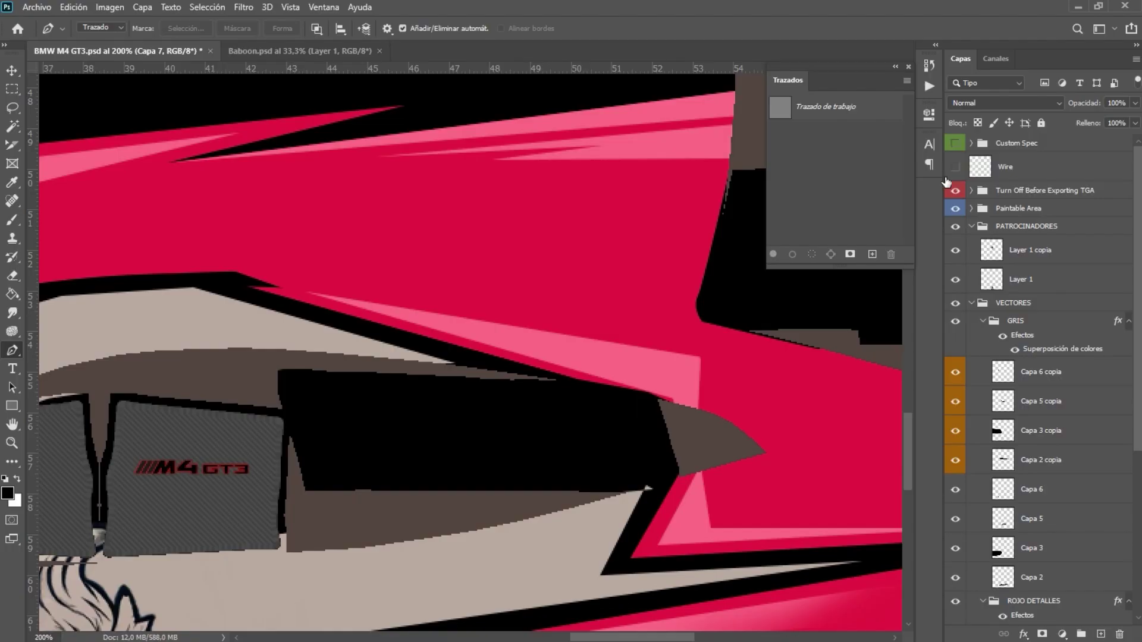
- Give the GRIS DETALLES group a beige #baaa9f Color Overlay with the wireframe shown
left_click(956, 167)
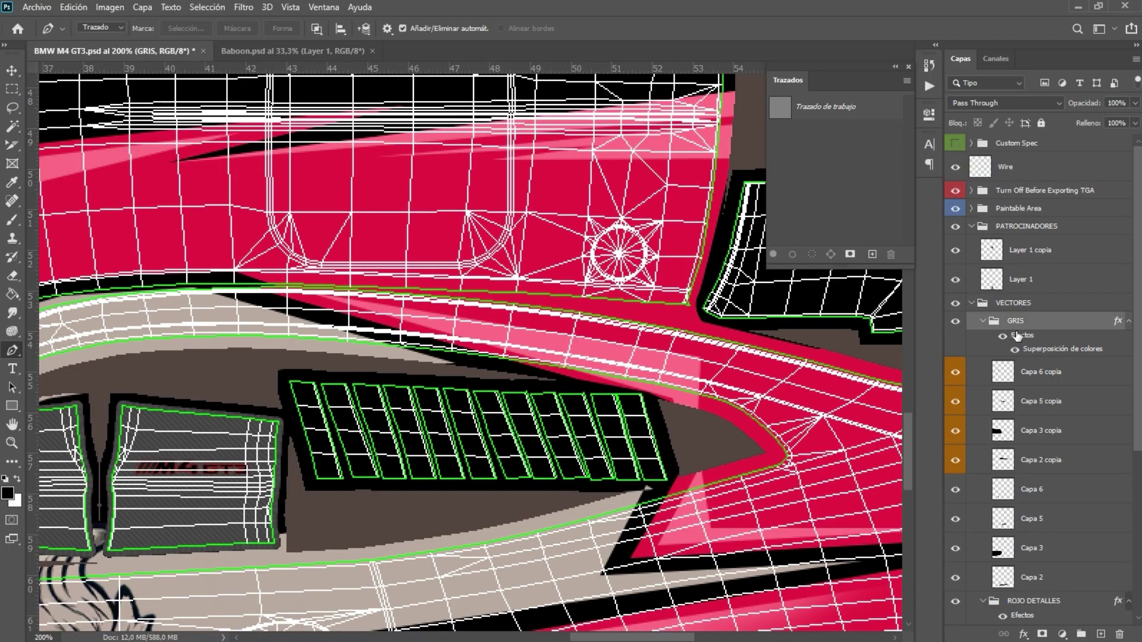
double_click(1089, 344)
left_click(924, 145)
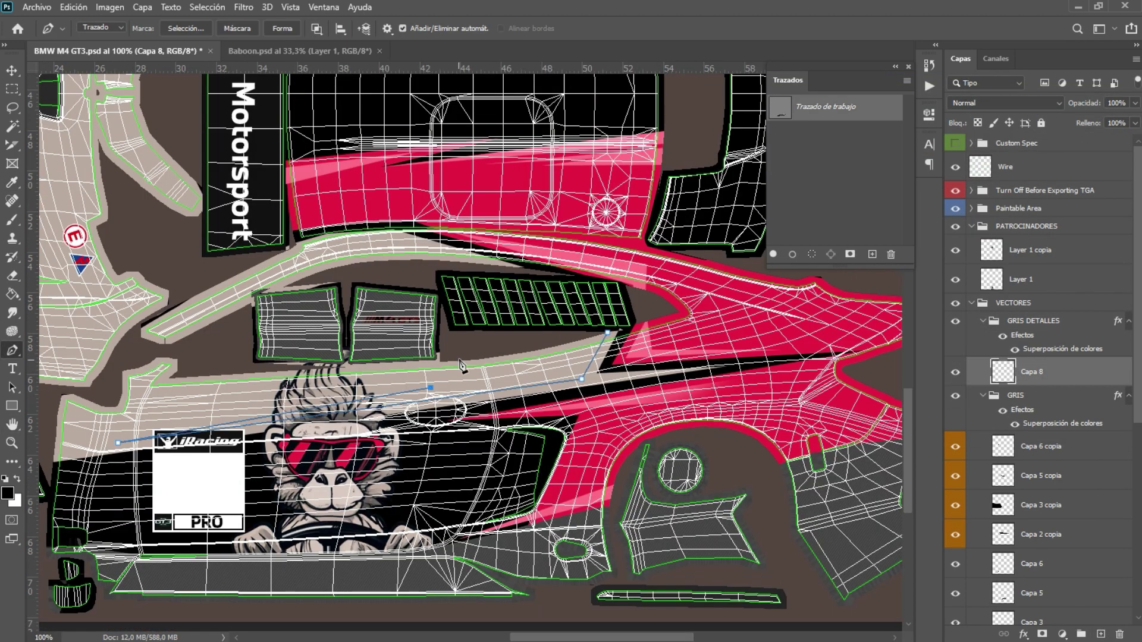
double_click(1062, 350)
left_click(923, 145)
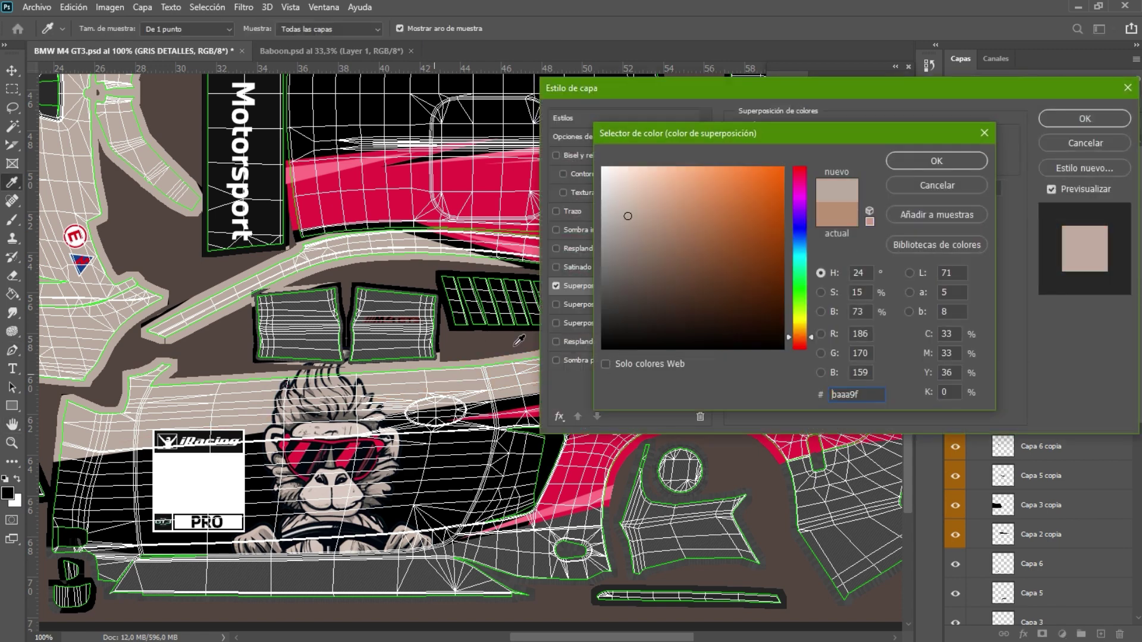
key("Return")
key("Return")
left_click(955, 172)
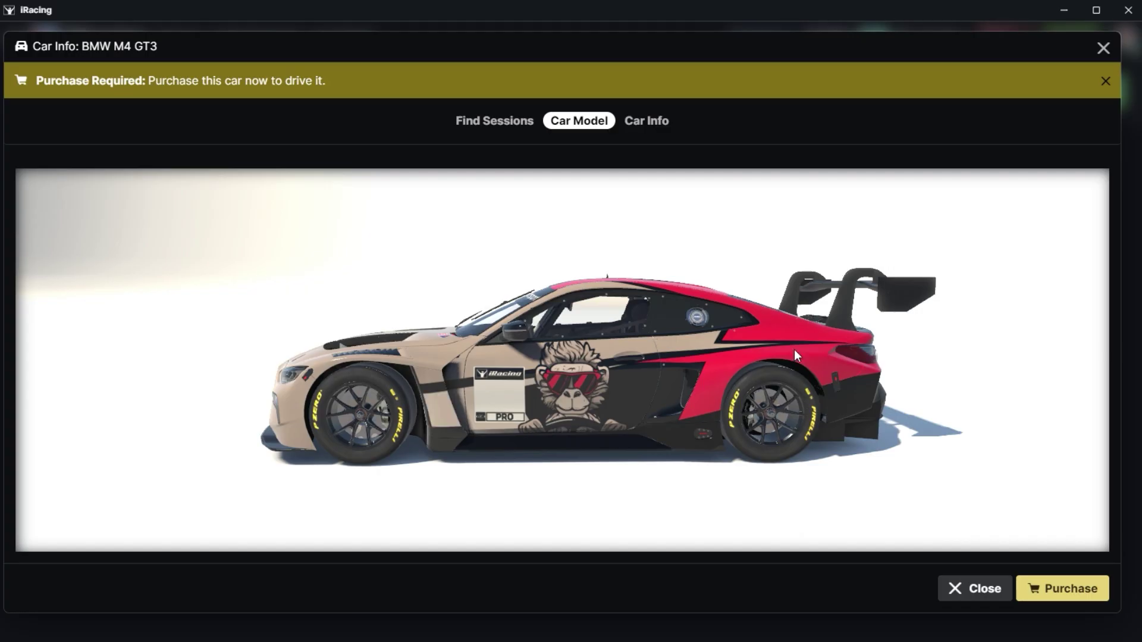
- Flip the Capa 8 and Capa 9 copies vertically onto the car's opposite side
mouse_move(795, 349)
left_mouse_down()
mouse_move(758, 345)
mouse_move(814, 423)
mouse_move(794, 320)
left_mouse_up()
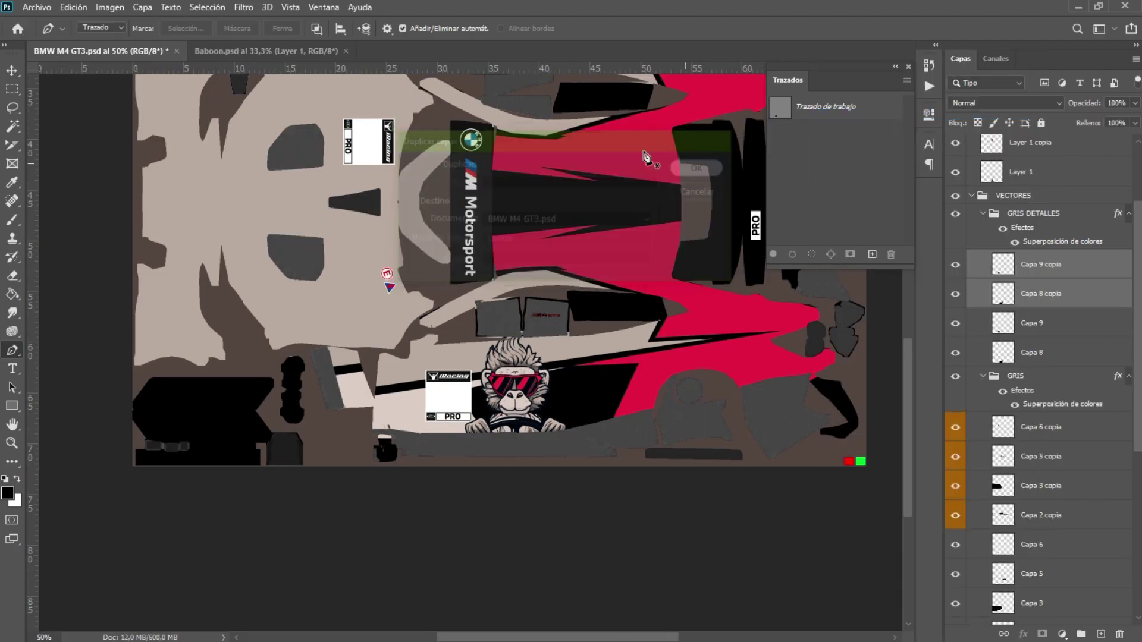
left_click(73, 7)
left_click(433, 571)
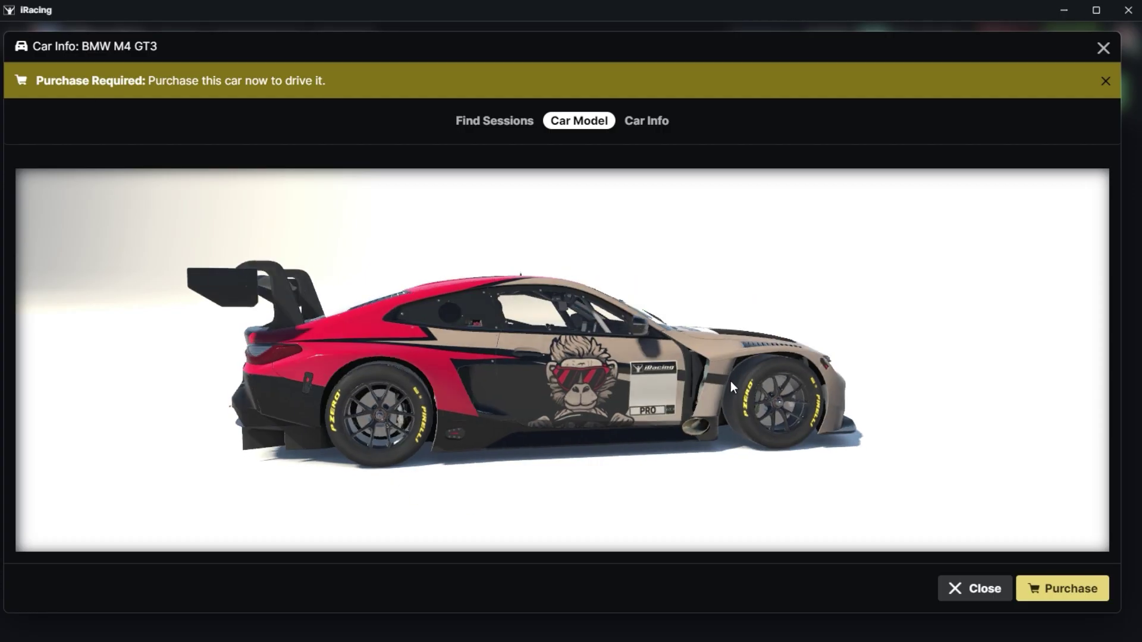
mouse_move(731, 381)
left_mouse_down()
mouse_move(708, 413)
mouse_move(619, 433)
mouse_move(525, 412)
mouse_move(515, 362)
mouse_move(866, 367)
mouse_move(752, 412)
left_mouse_up()
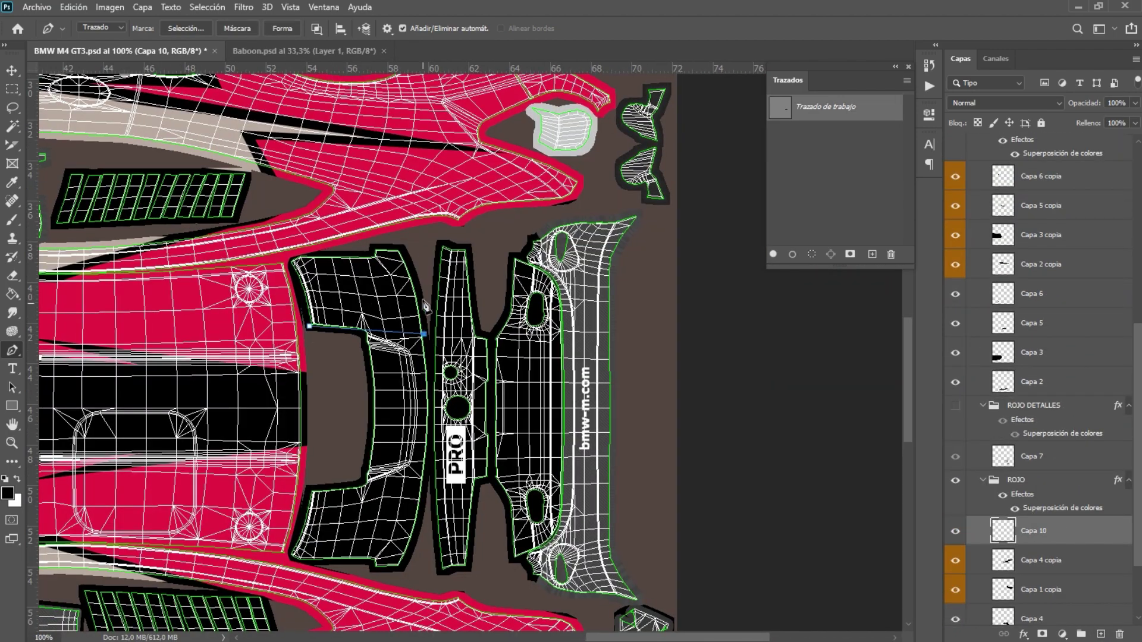
- Duplicate the red rear-bumper layers Capa 10 and Capa 11
right_click(1035, 531)
left_click(863, 113)
key("Return")
left_click(74, 7)
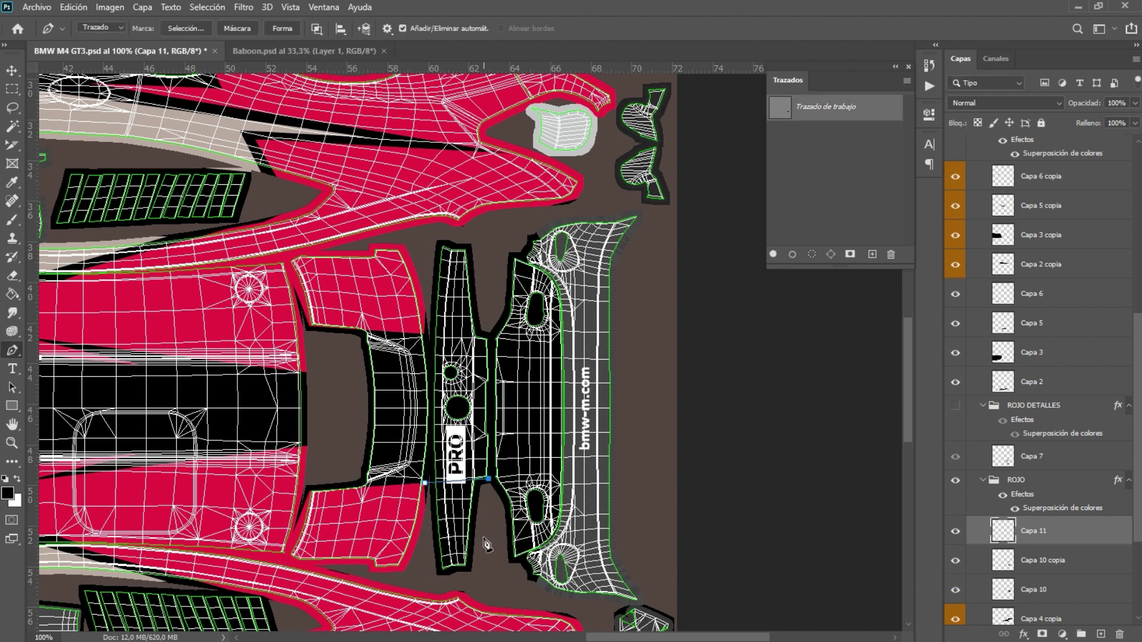
right_click(1035, 531)
left_click(863, 113)
key("Return")
left_click(74, 6)
- Flip the copies vertically to mirror the bumper, then view the rear in iRacing
left_click(377, 568)
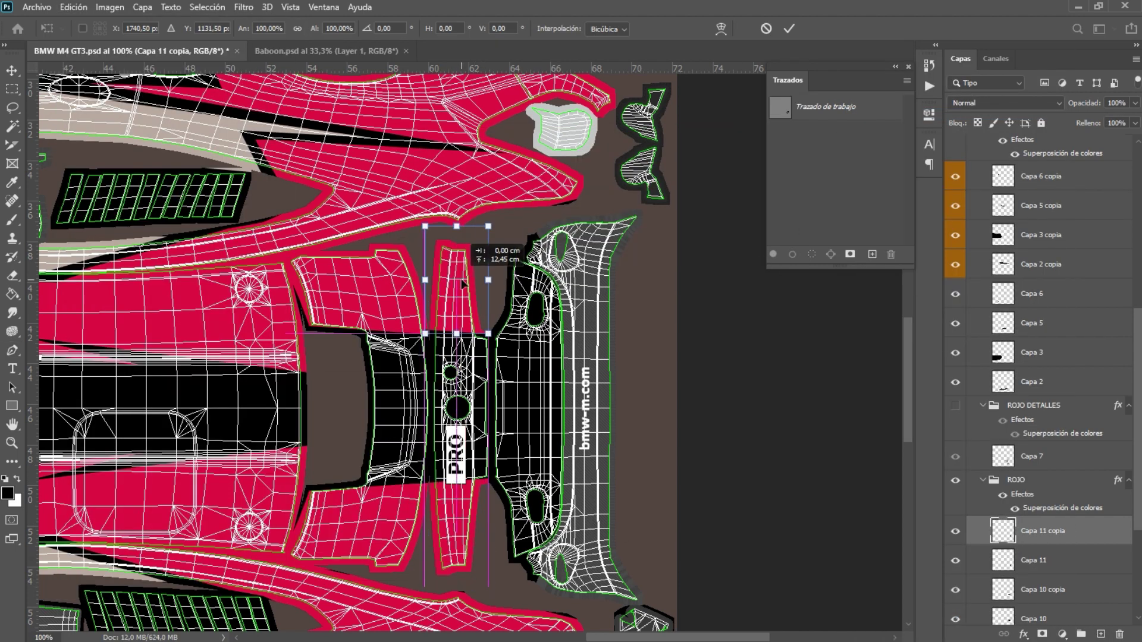
scroll(1000, 211, "up", 5)
key("alt+Tab")
left_click_drag(567, 427, 609, 462)
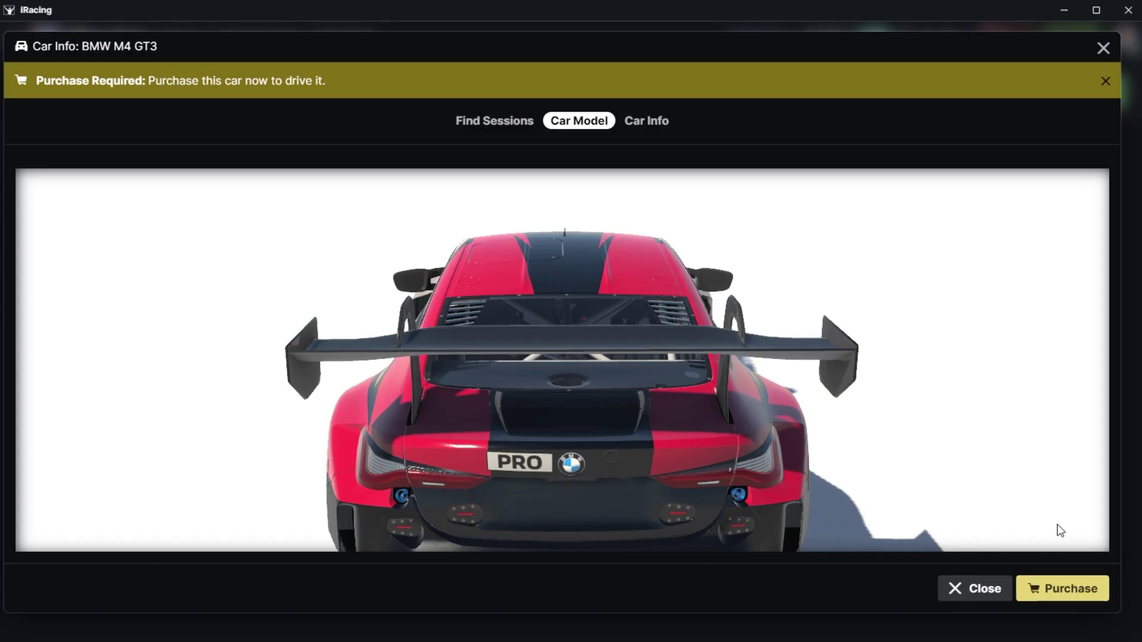
- Orbit the iRacing car from the rear round to its left side
mouse_move(587, 427)
left_mouse_down()
mouse_move(671, 394)
mouse_move(551, 365)
mouse_move(727, 390)
mouse_move(705, 406)
left_mouse_up()
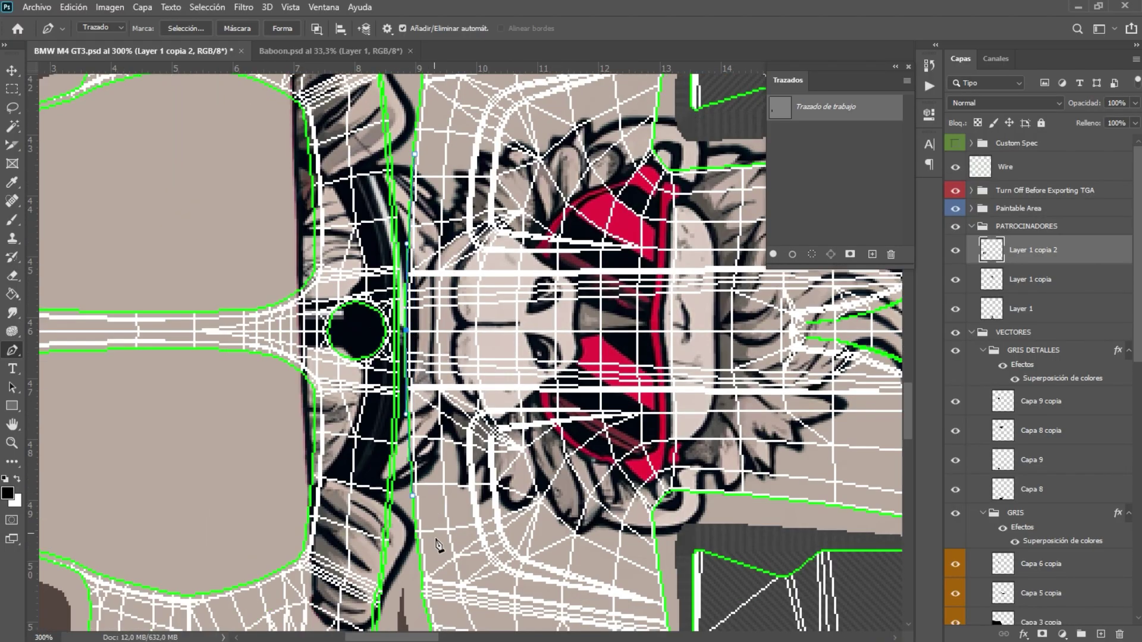
- Duplicate the sponsor logo layer and position the copy on the side panel
scroll(416, 440, "up", 3)
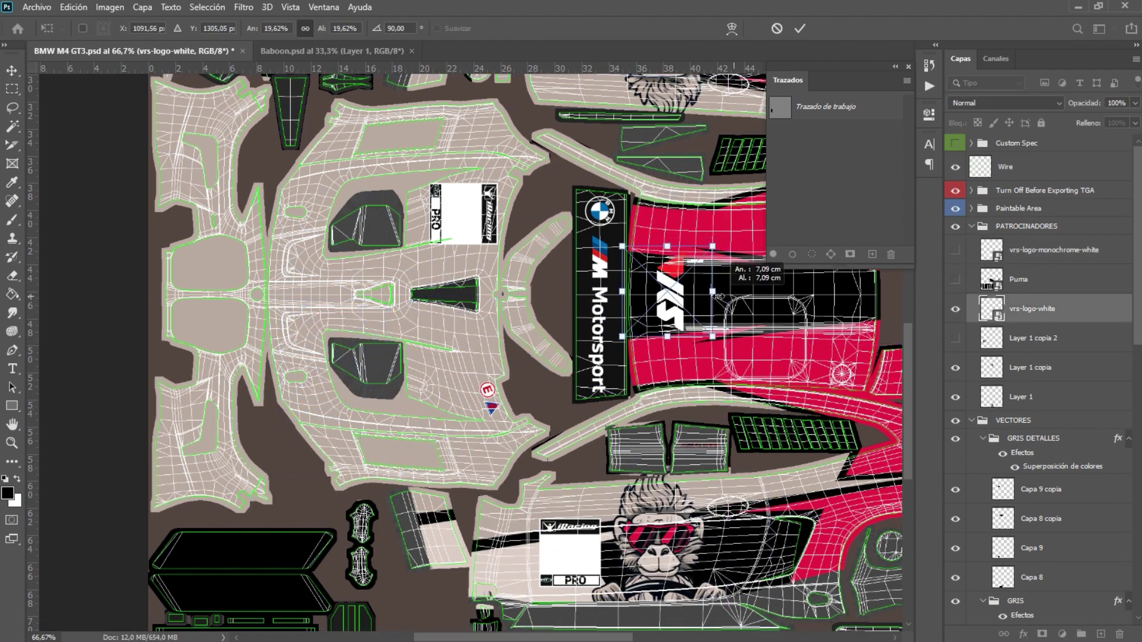
key("ctrl+j")
key("ctrl+t")
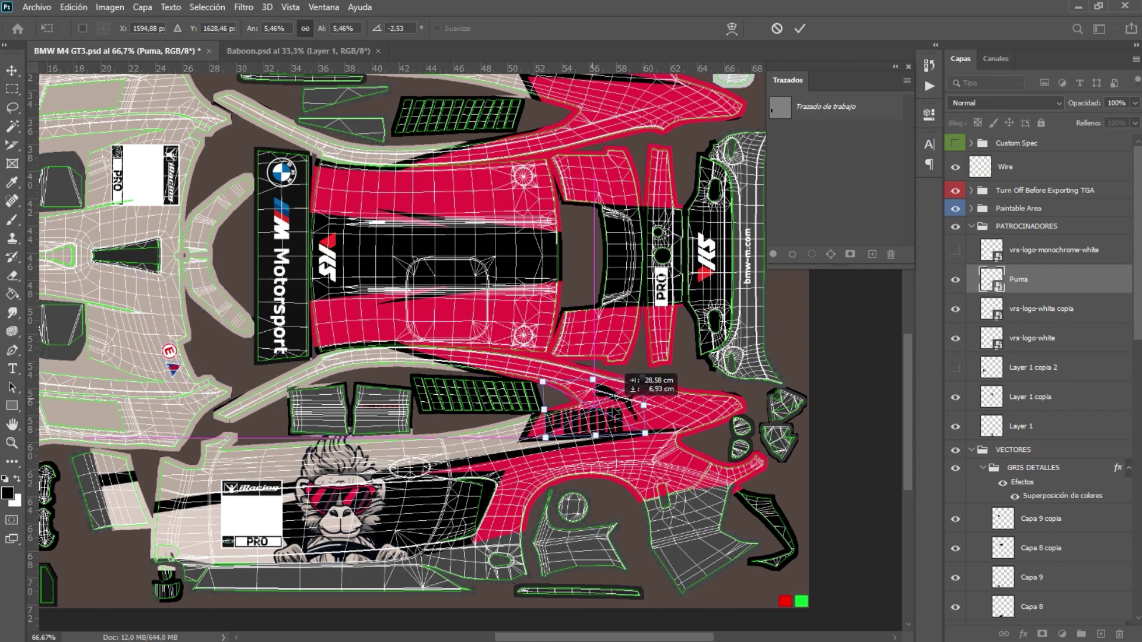
left_click_drag(629, 402, 631, 402)
scroll(631, 404, "up", 2)
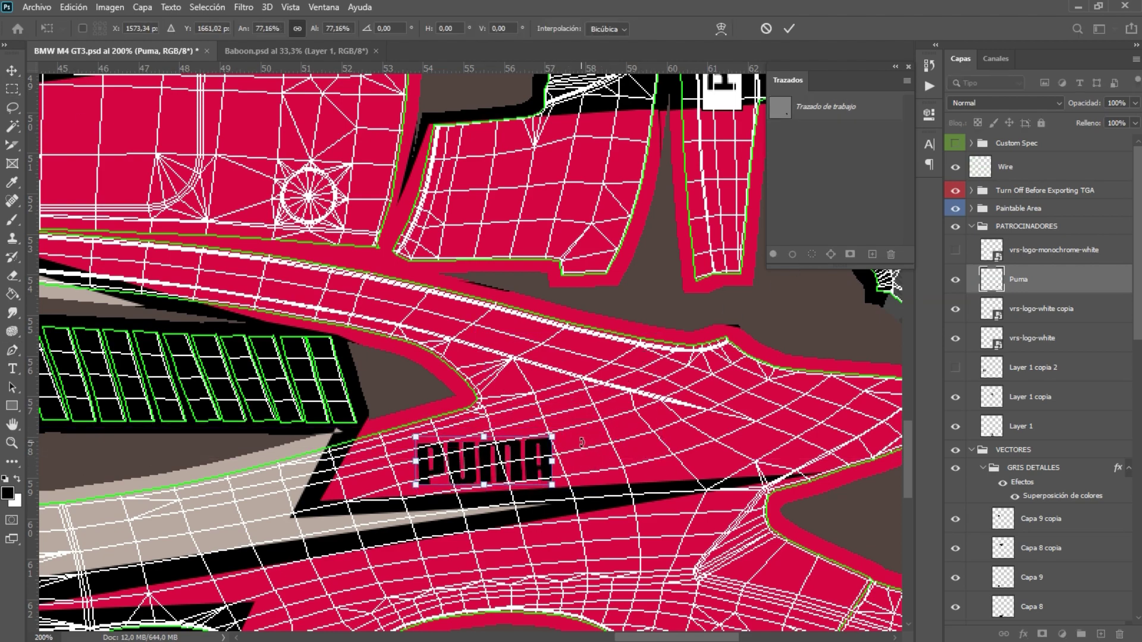
key("Return")
- Rotate the Puma logo copy onto the opposite rear fender
key("ctrl+minus")
key("ctrl+minus")
left_click(955, 167)
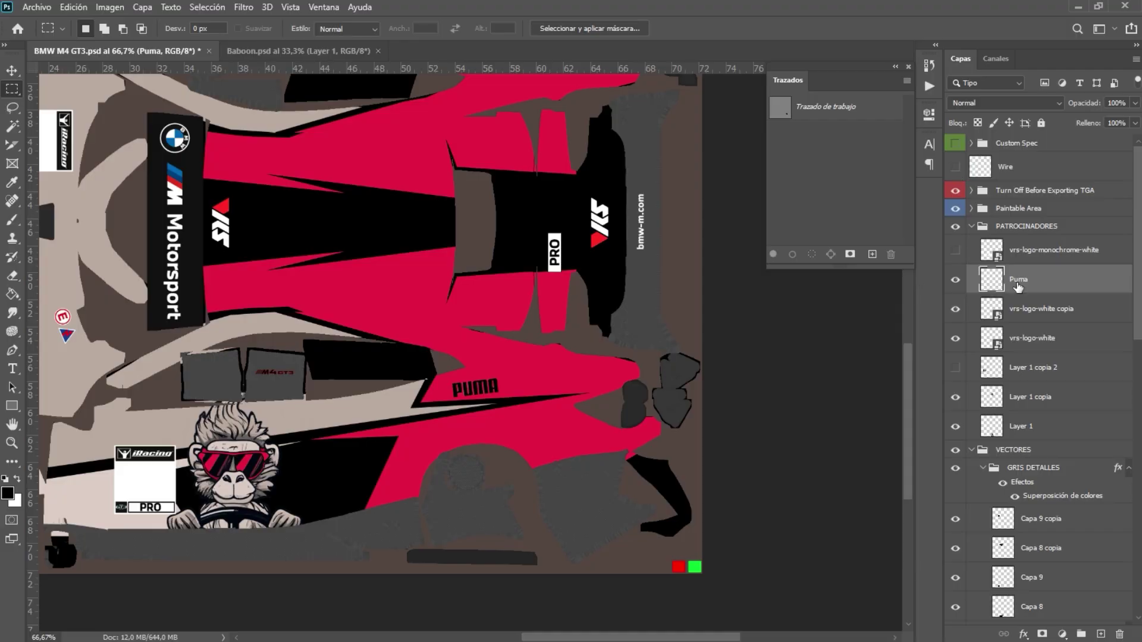
left_click_drag(579, 351, 372, 602)
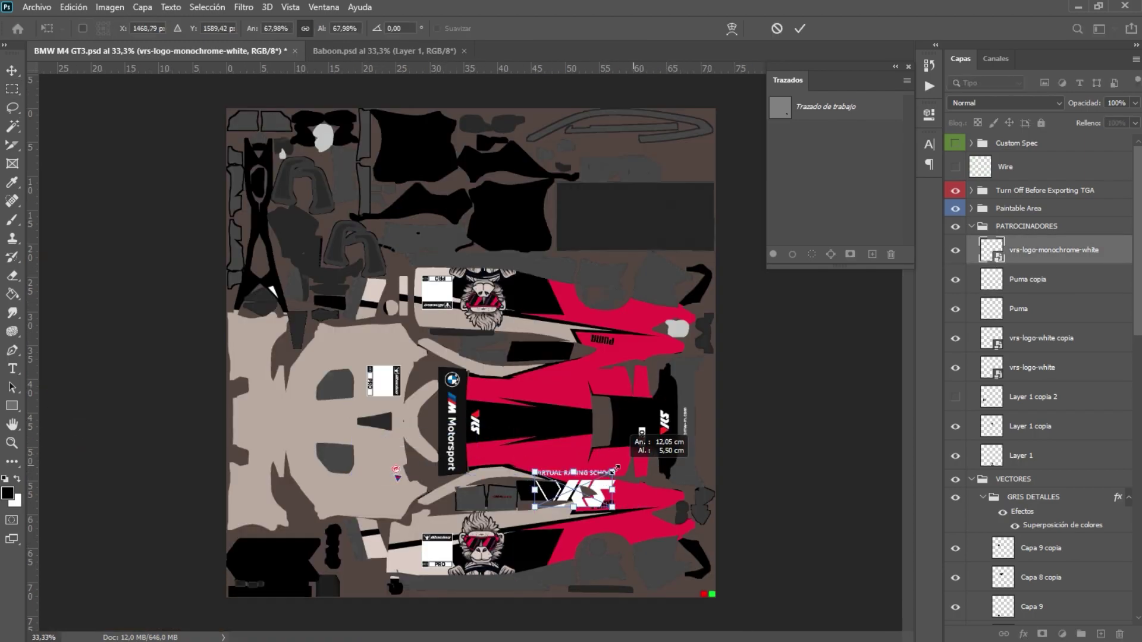
left_click(955, 168)
key("ctrl+plus")
key("ctrl+plus")
key("ctrl+plus")
key("ctrl+t")
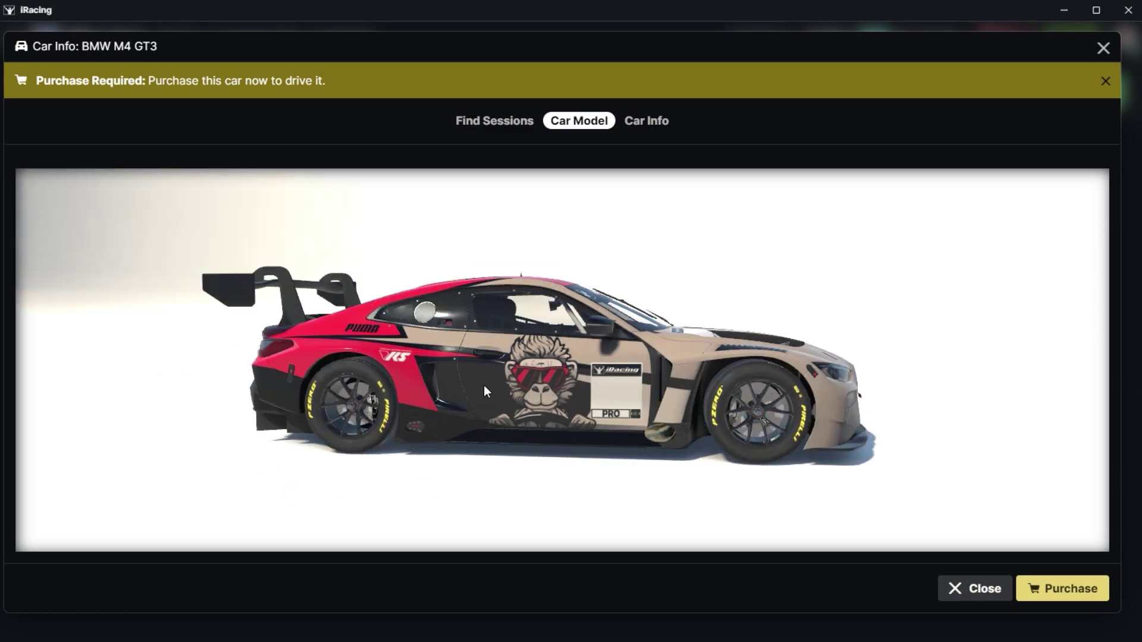
- Commit the transformed VRS logo placement on the livery
left_click(37, 7)
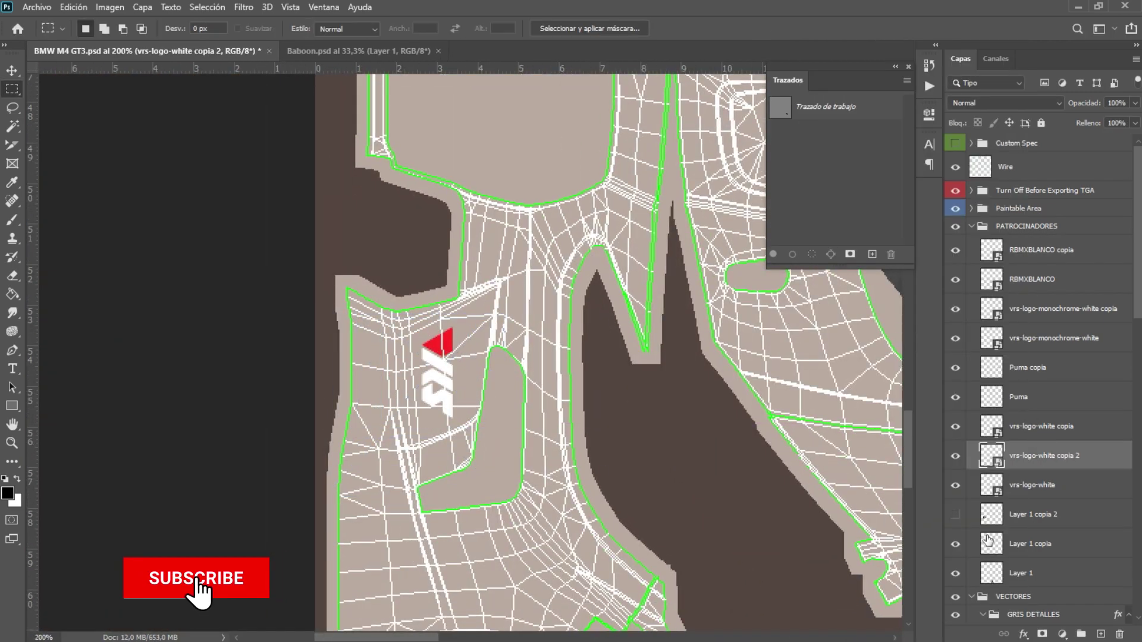
- Add an Outer Glow effect to the VRS logo layer
left_click(1023, 634)
left_click(951, 611)
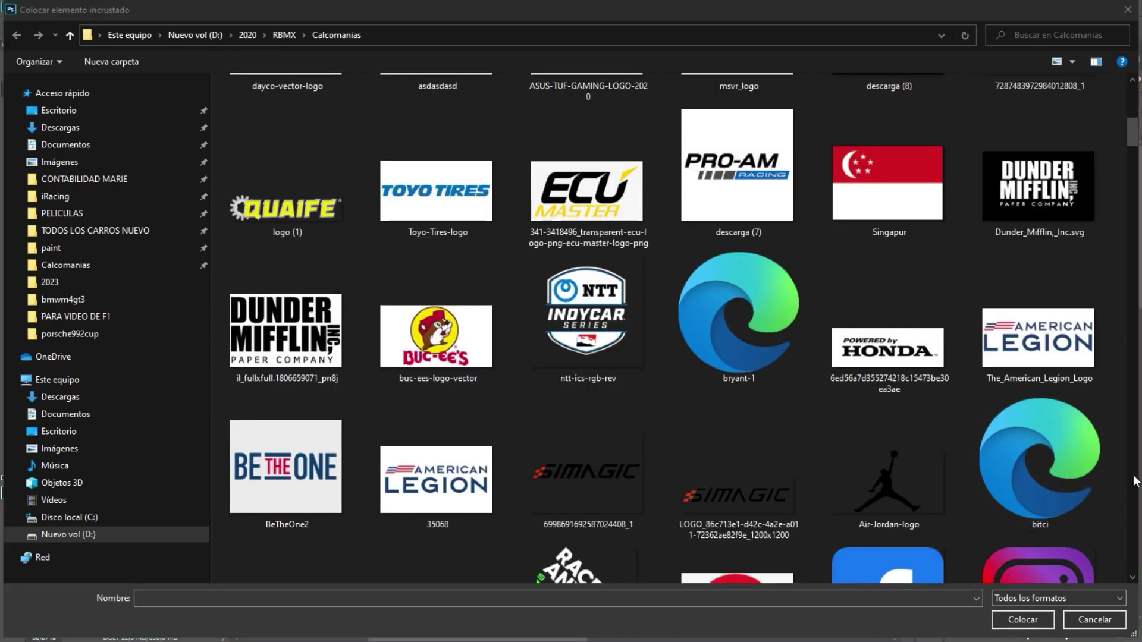
- Scroll through the Calcomanias logo files, then cancel the Place Embedded dialog
left_click(1135, 481)
scroll(1135, 481, "down", 5)
scroll(1134, 481, "down", 2)
scroll(1135, 481, "down", 3)
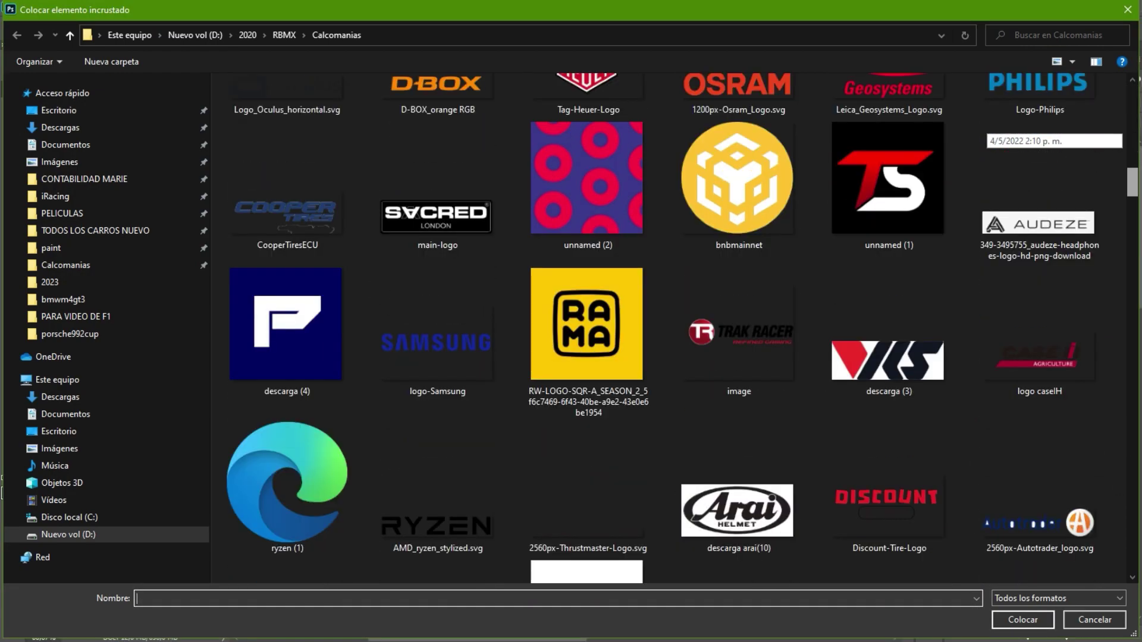
scroll(1038, 134, "down", 3)
scroll(1038, 134, "down", 3)
scroll(1037, 134, "down", 3)
scroll(1037, 133, "down", 3)
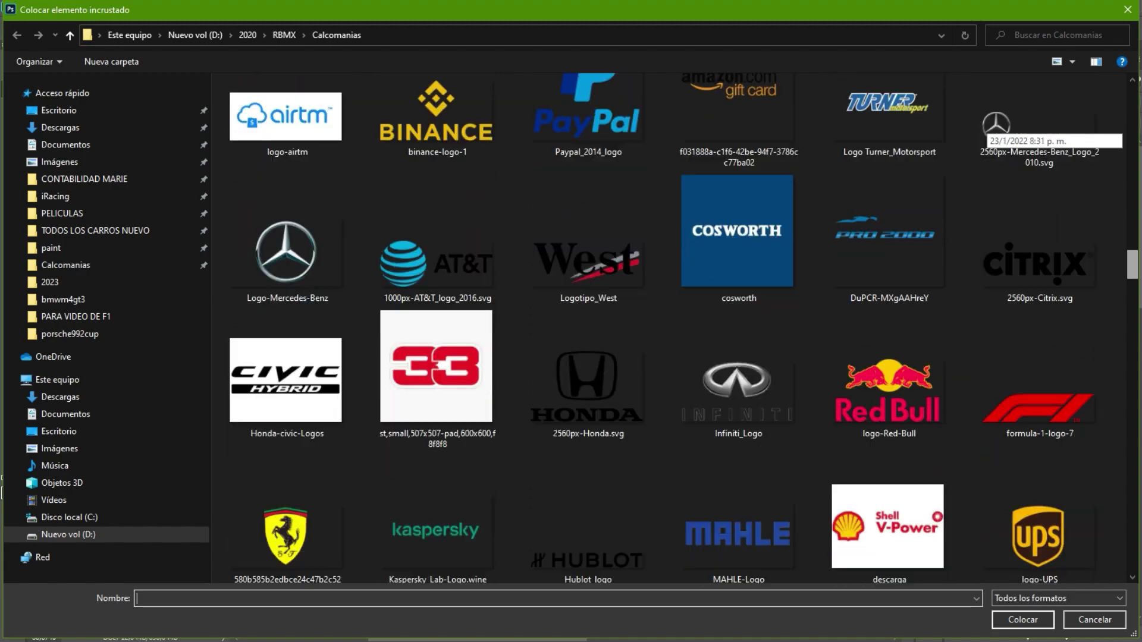
scroll(1134, 331, "down", 3)
scroll(1134, 331, "down", 3)
scroll(1134, 331, "down", 3)
scroll(1134, 331, "down", 3)
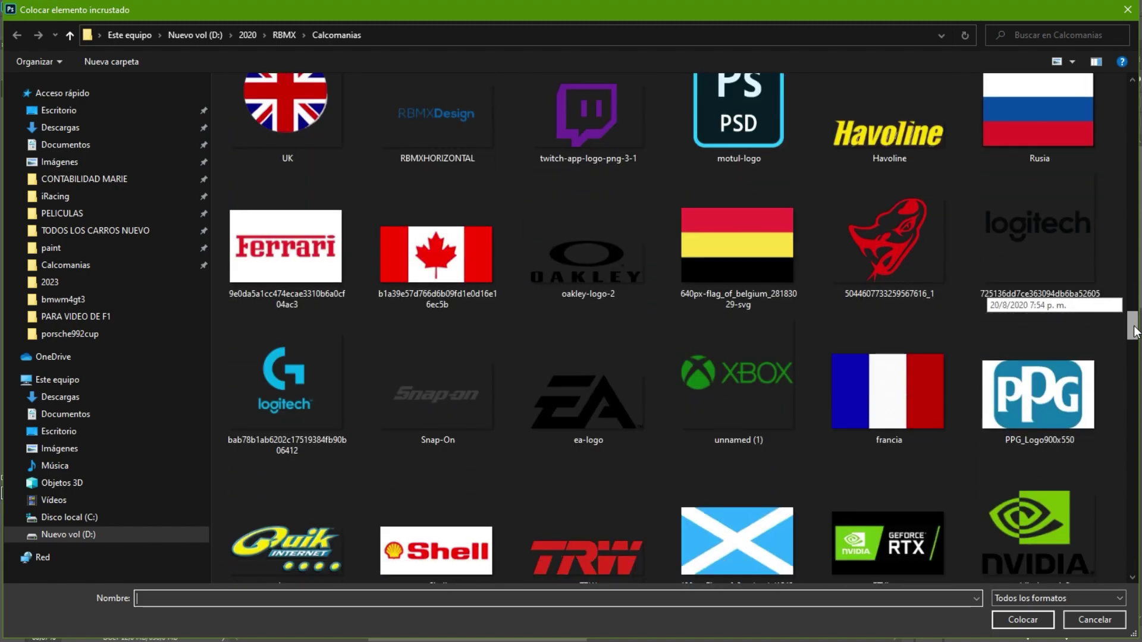
scroll(1134, 331, "down", 3)
scroll(1134, 331, "down", 3)
scroll(976, 332, "down", 5)
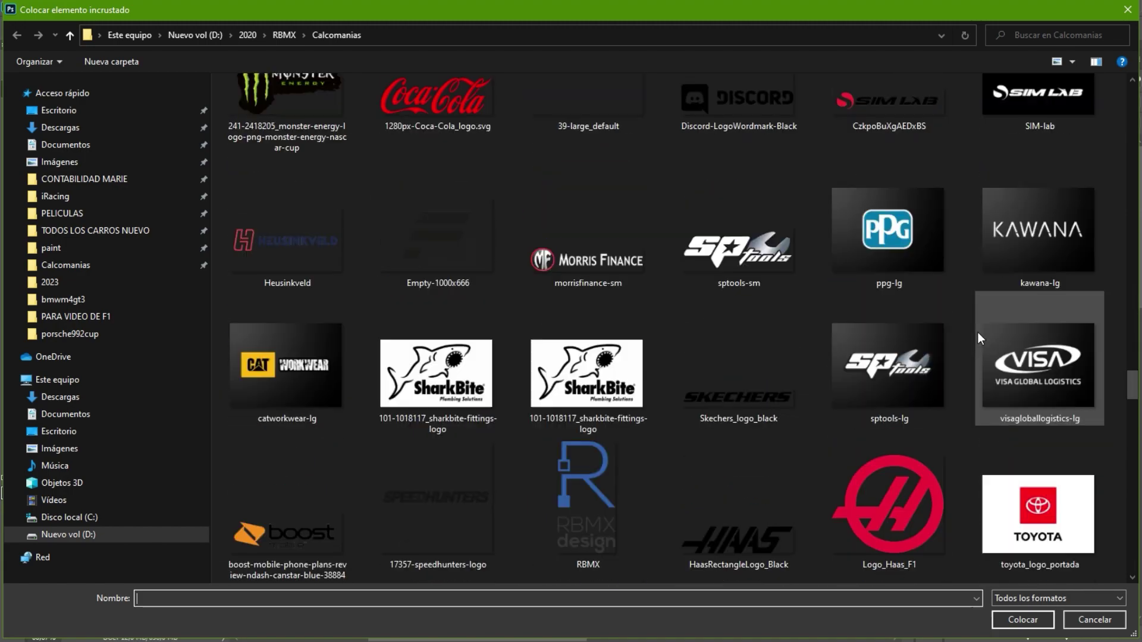
scroll(978, 333, "down", 5)
scroll(977, 333, "down", 3)
scroll(978, 333, "down", 5)
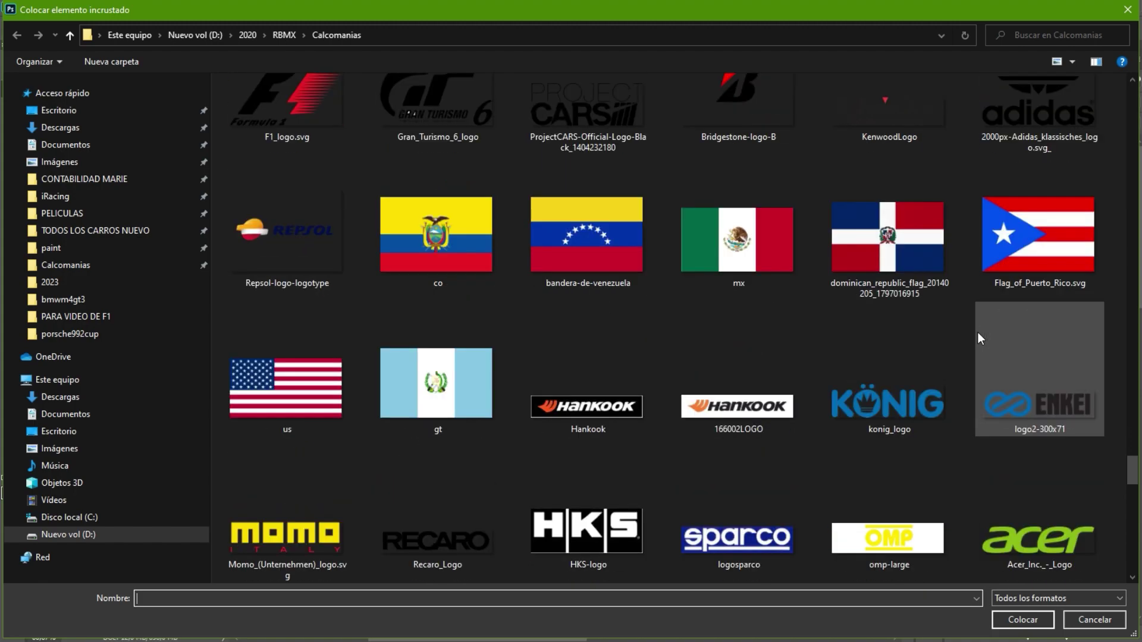
scroll(980, 338, "down", 5)
scroll(1014, 477, "down", 5)
key("Escape")
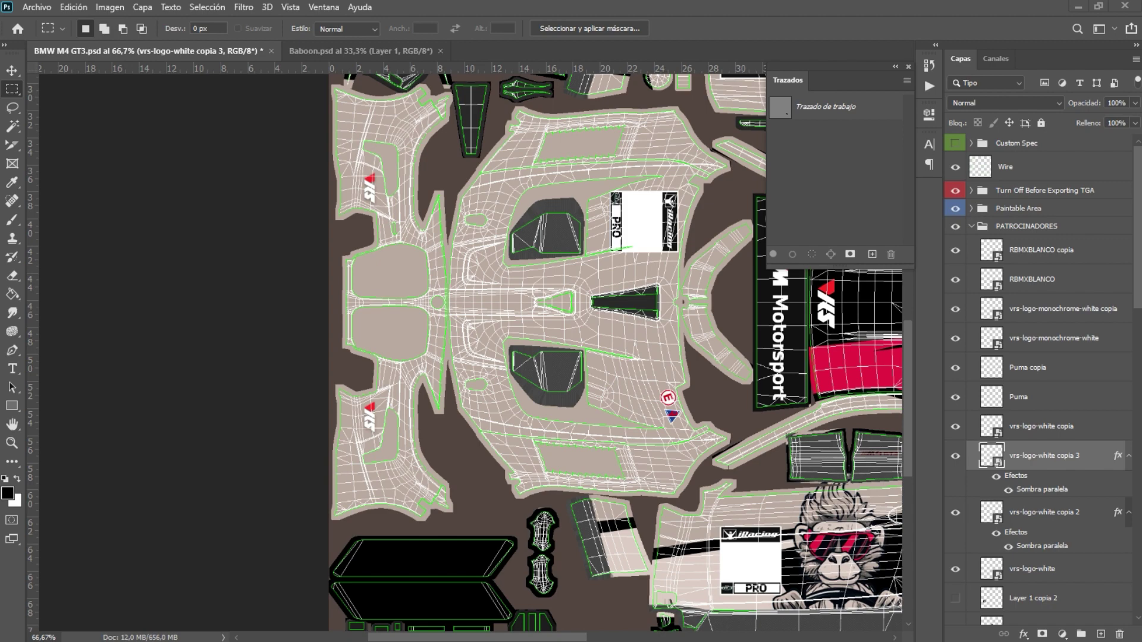
- Paste the striped logo into the livery and convert its layer to a smart object
left_click(73, 7)
left_click(80, 135)
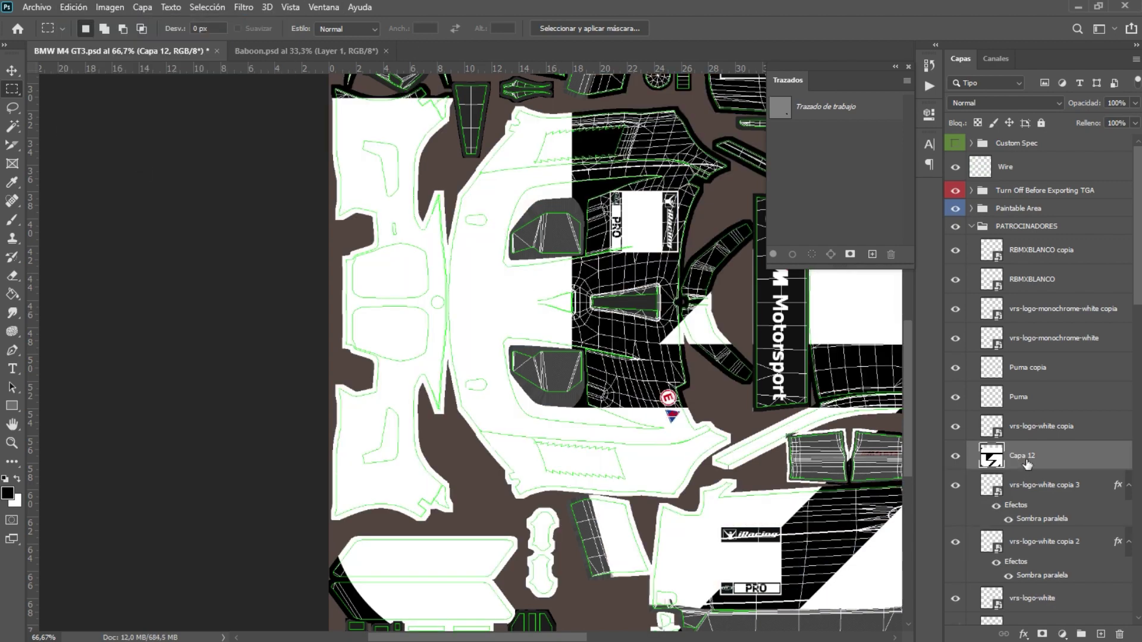
key("ctrl+t")
key("ctrl+minus")
key("ctrl+minus")
key("Return")
key("ctrl+plus")
key("ctrl+plus")
right_click(1037, 453)
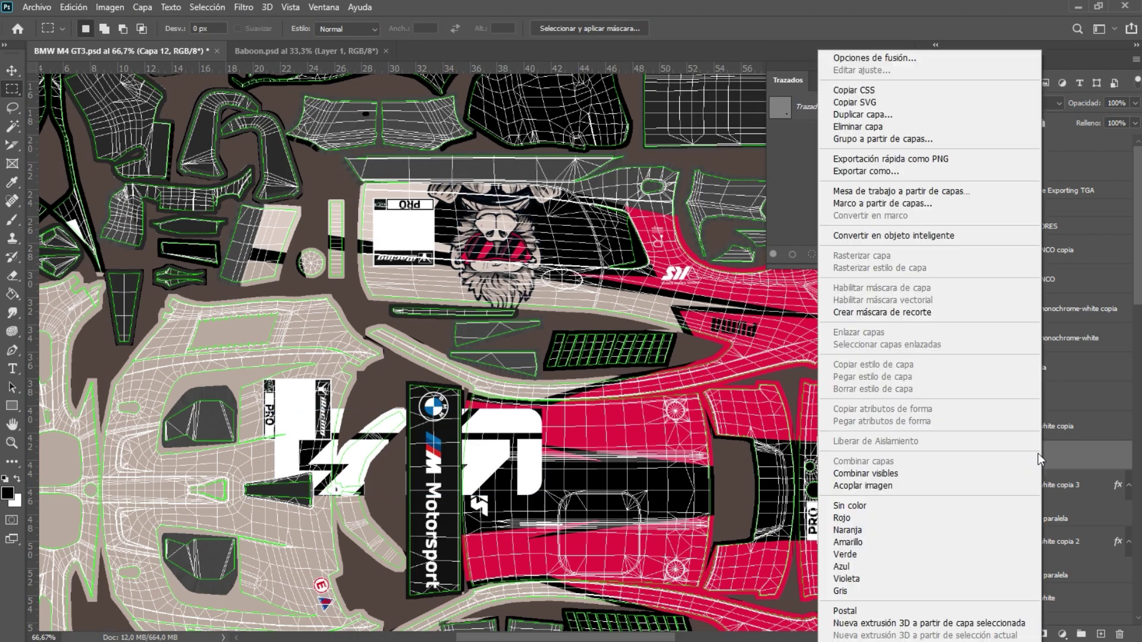
left_click(863, 236)
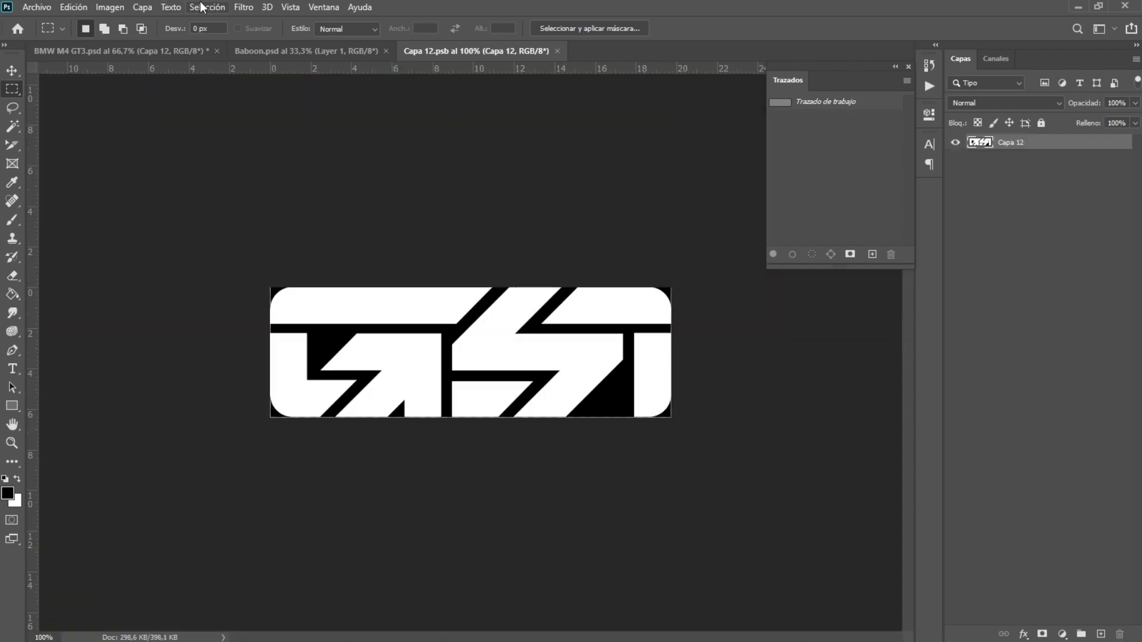
- Remove the logo's black background using Color Range
left_click(207, 7)
left_click(226, 147)
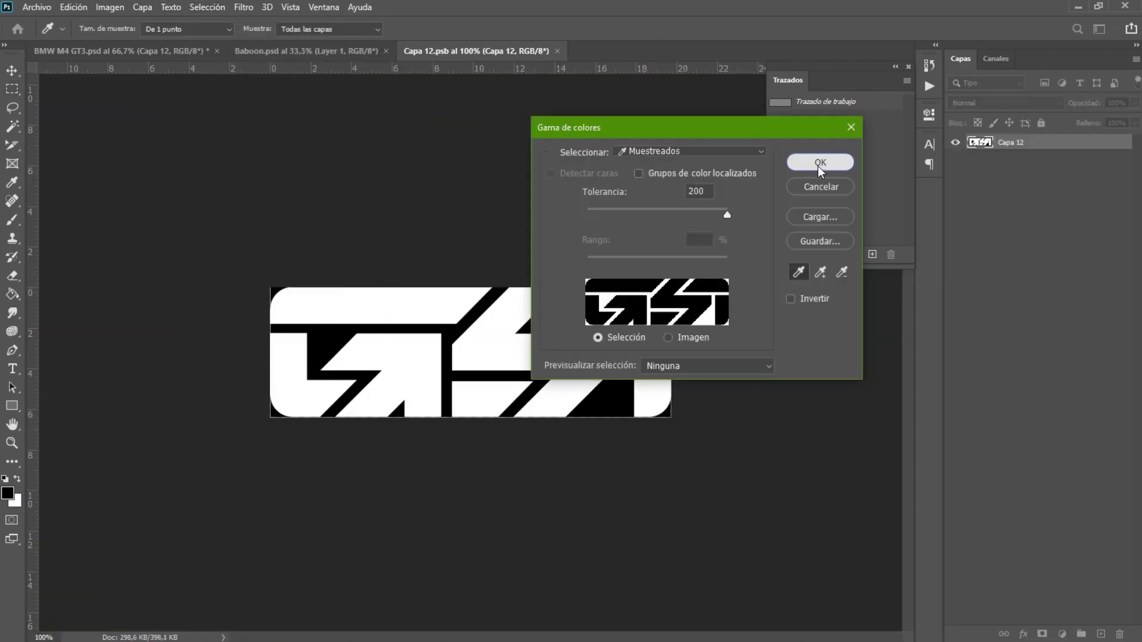
left_click(833, 160)
key("Delete")
left_click(557, 51)
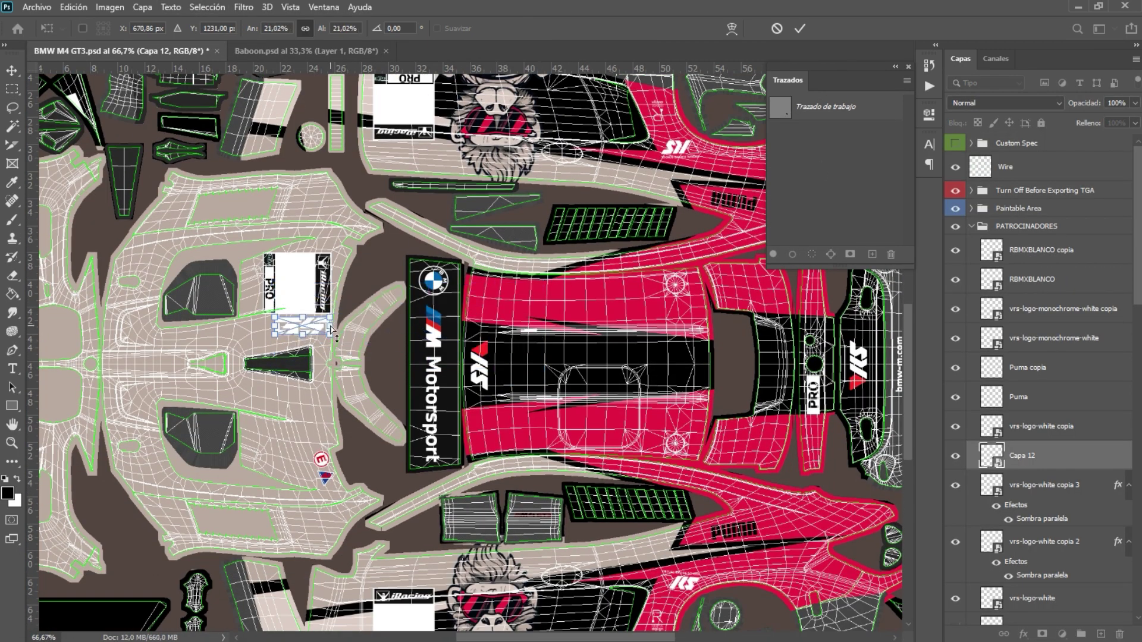
- Rotate the logo along the bonnet and shrink it to about 18%
key("ctrl+plus")
key("ctrl+t")
left_click_drag(672, 333, 635, 347)
key("ctrl+plus")
key("ctrl+plus")
left_click_drag(526, 250, 518, 257)
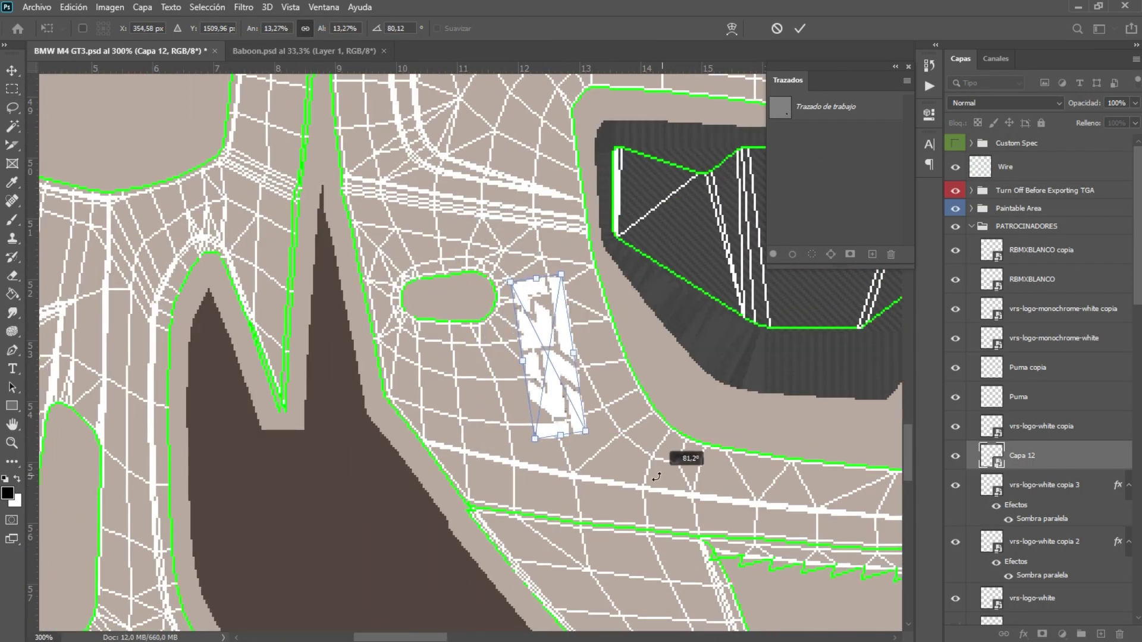
key("Return")
- Give the logo a black Color Overlay
left_click(1023, 634)
left_click(1045, 573)
left_click(935, 158)
left_click(1076, 112)
- Duplicate the black logo onto the rear panel beside PUMA
key("ctrl+j")
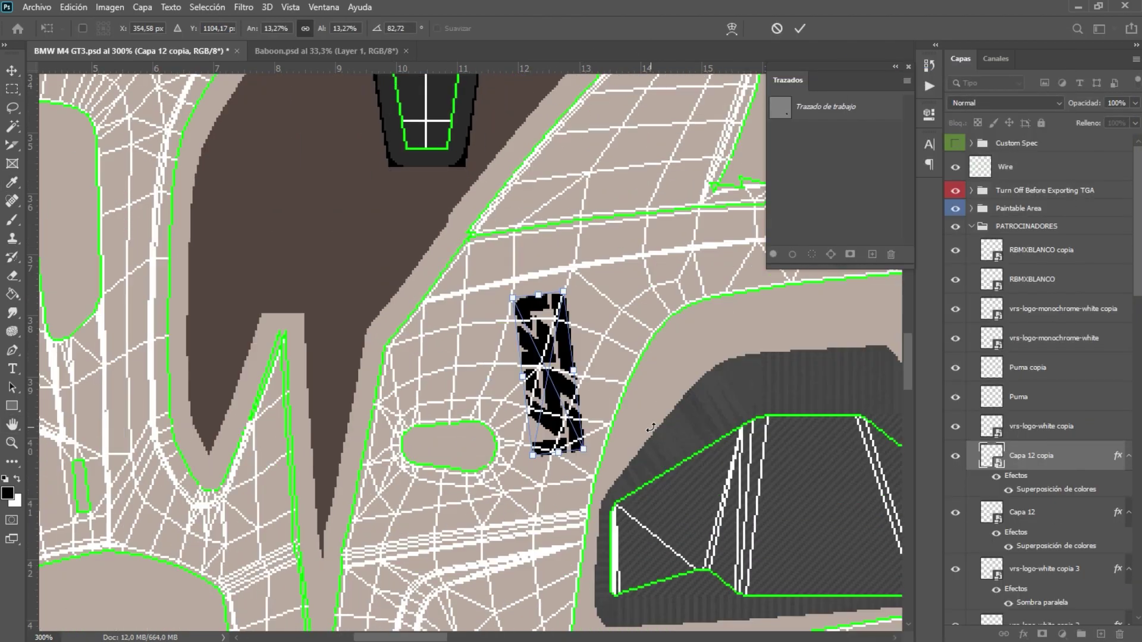
left_click_drag(687, 264, 693, 211)
left_click(955, 167)
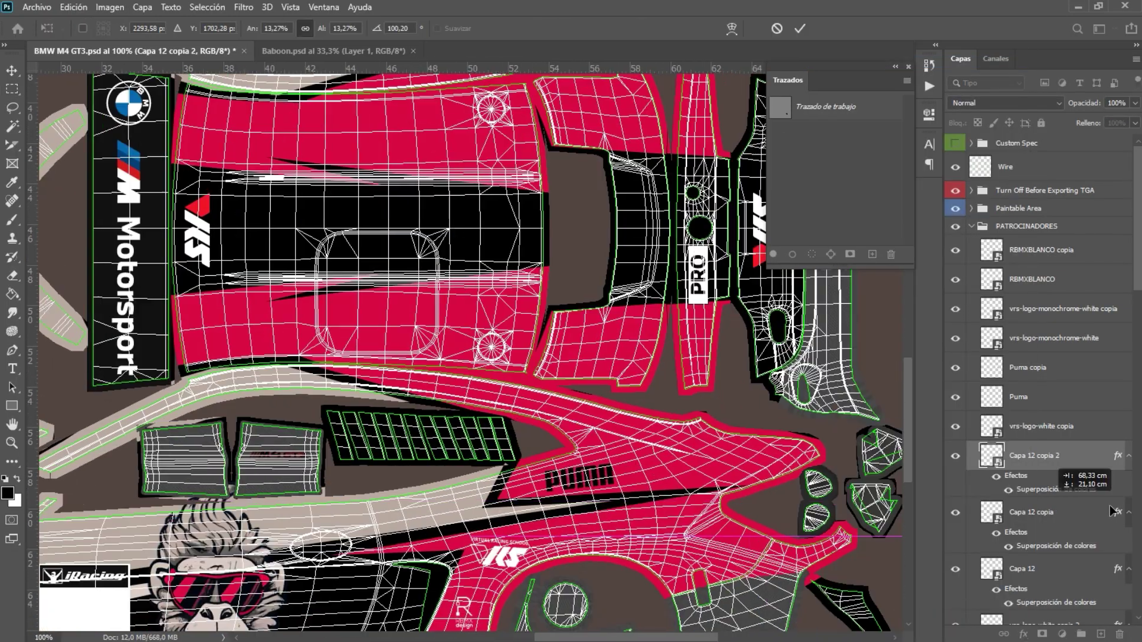
key("ctrl+plus")
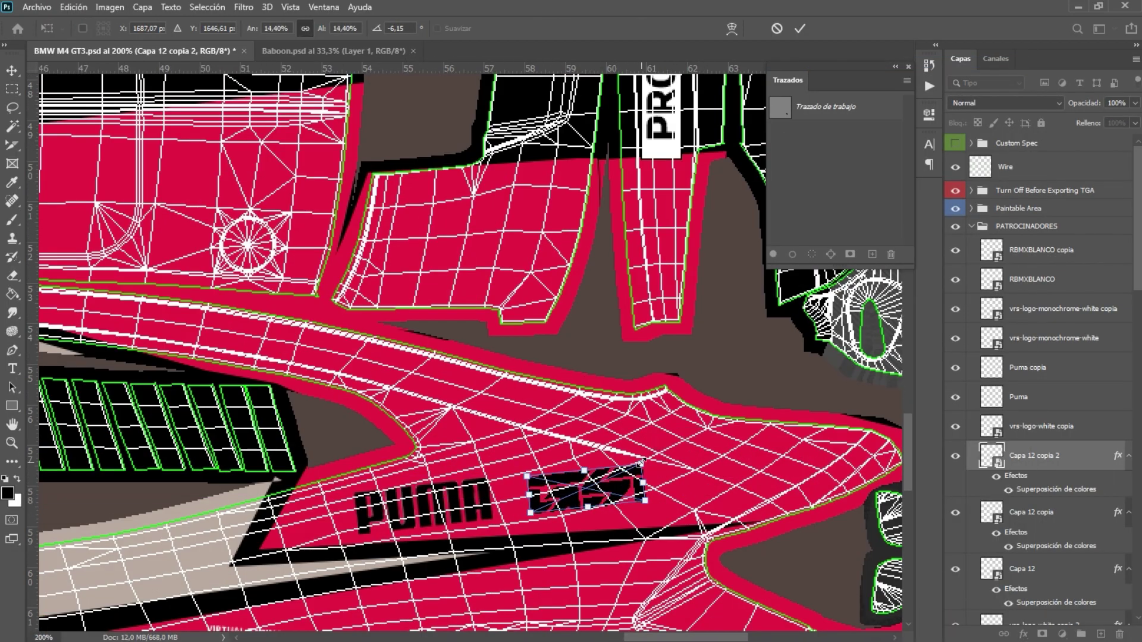
left_click(954, 167)
key("Return")
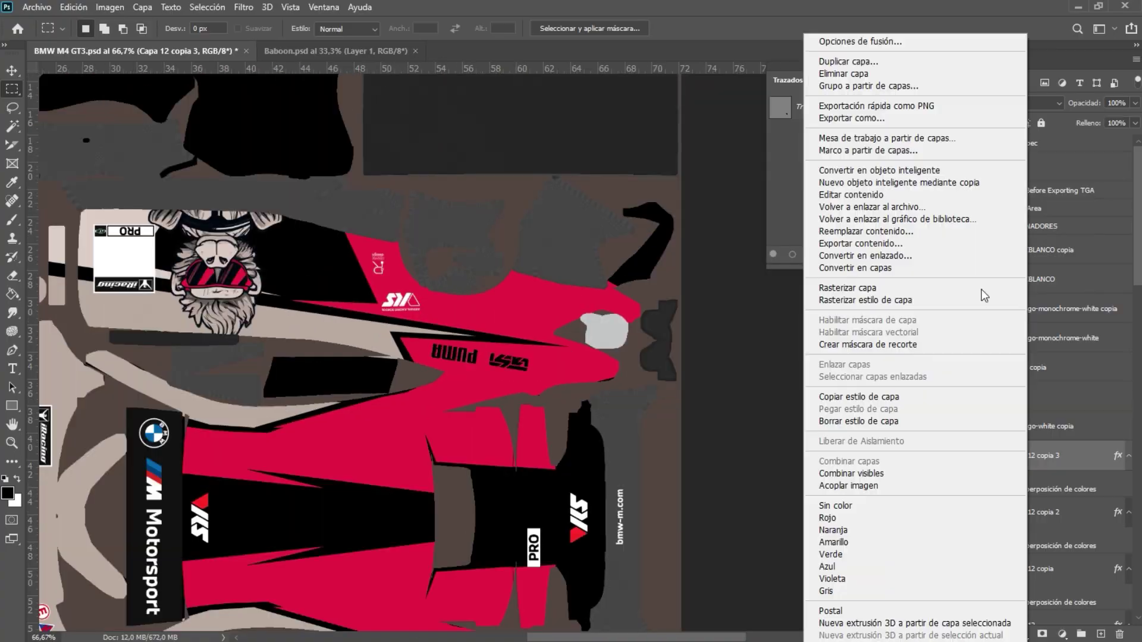
- Add another PUMA logo copy for the roof and view the car from above in iRacing
left_click(848, 62)
key("Return")
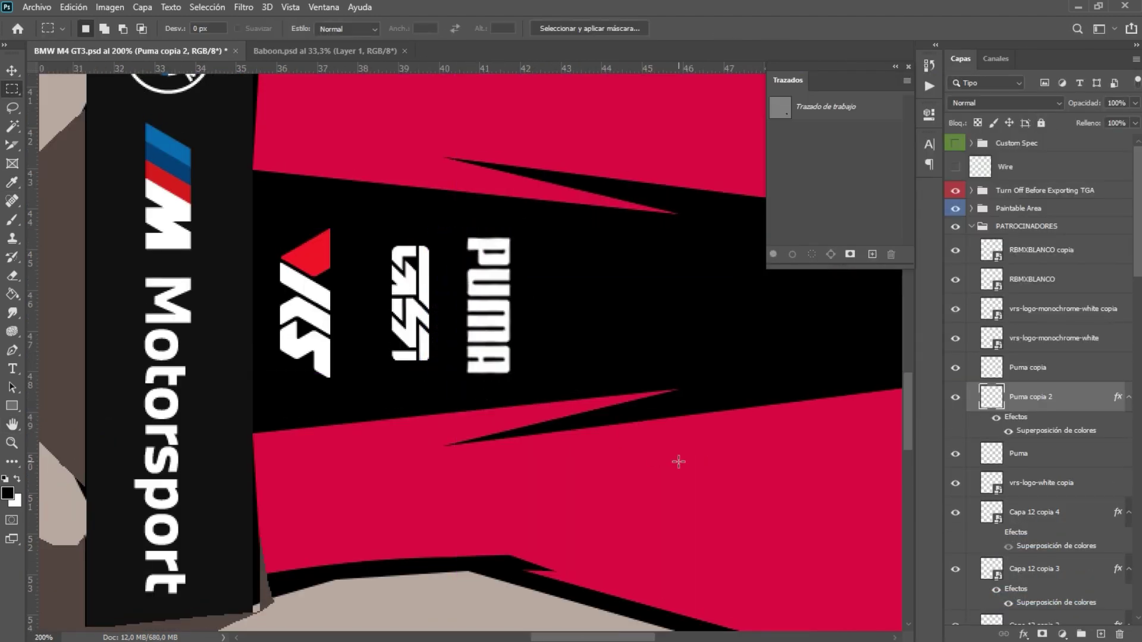
key("ctrl+t")
left_click(955, 167)
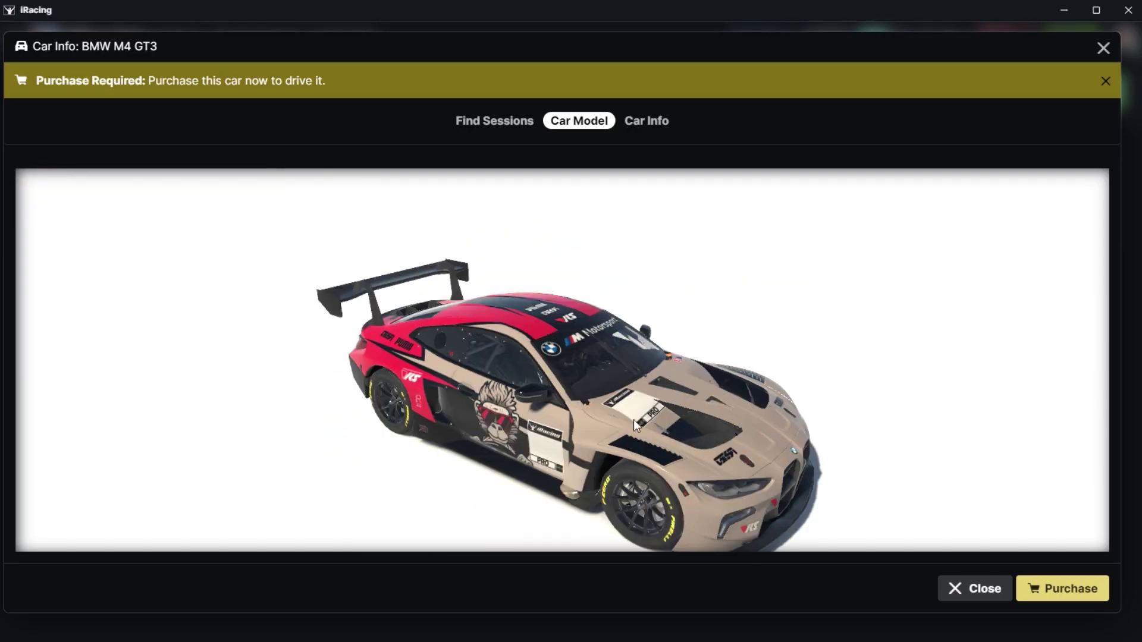
mouse_move(672, 419)
left_mouse_down()
mouse_move(720, 442)
mouse_move(734, 489)
mouse_move(748, 408)
mouse_move(605, 471)
mouse_move(518, 439)
mouse_move(603, 451)
mouse_move(679, 500)
left_mouse_up()
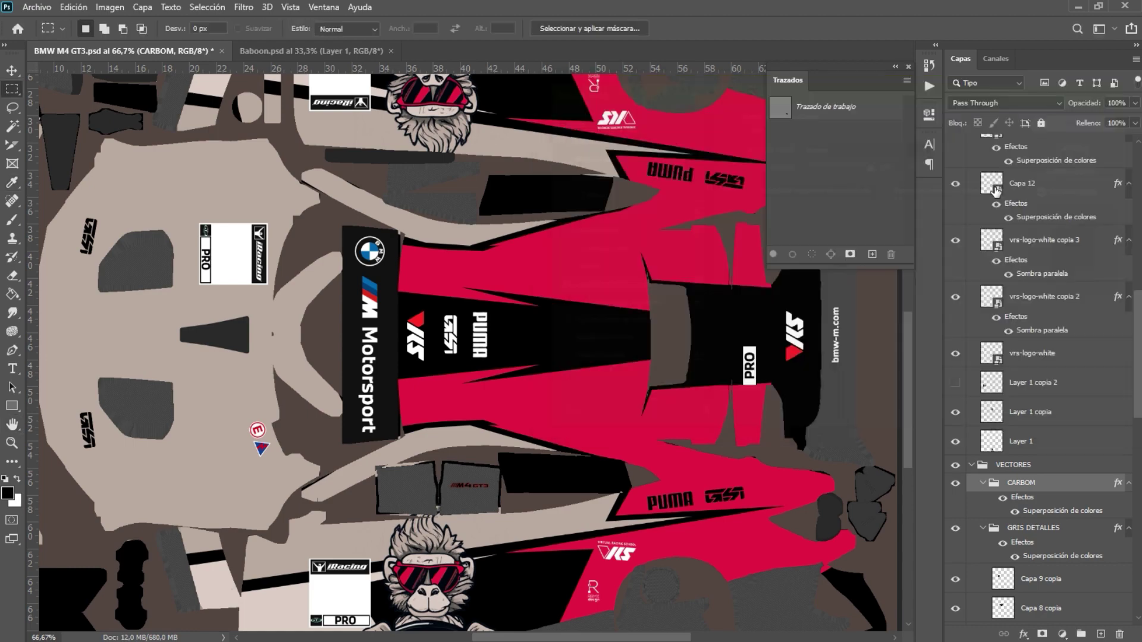
- Draw a black bonnet panel with the Pen tool and add a vertically flipped mirror copy
key("p")
scroll(341, 373, "left", 5)
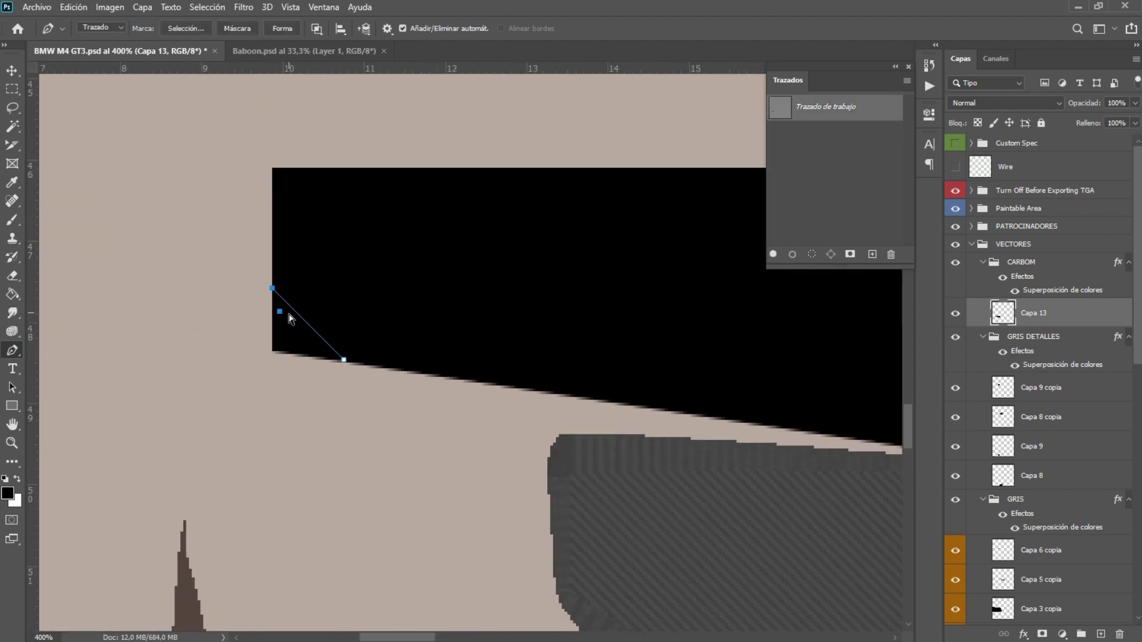
key("ctrl+minus")
key("ctrl+minus")
key("ctrl+minus")
key("ctrl+j")
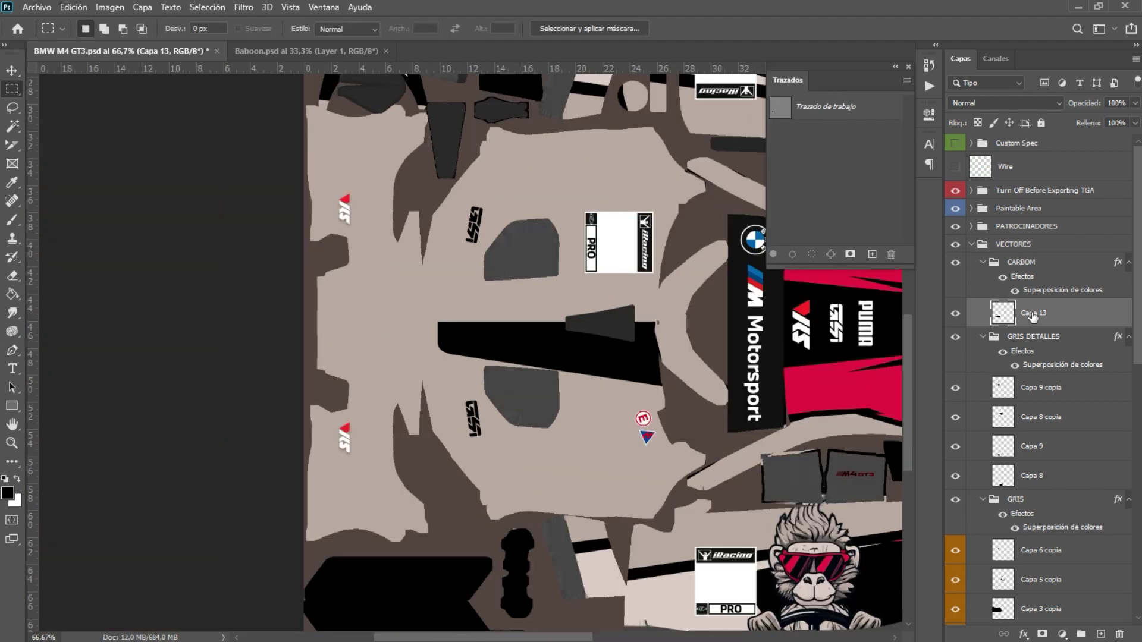
left_click(73, 6)
left_click(374, 566)
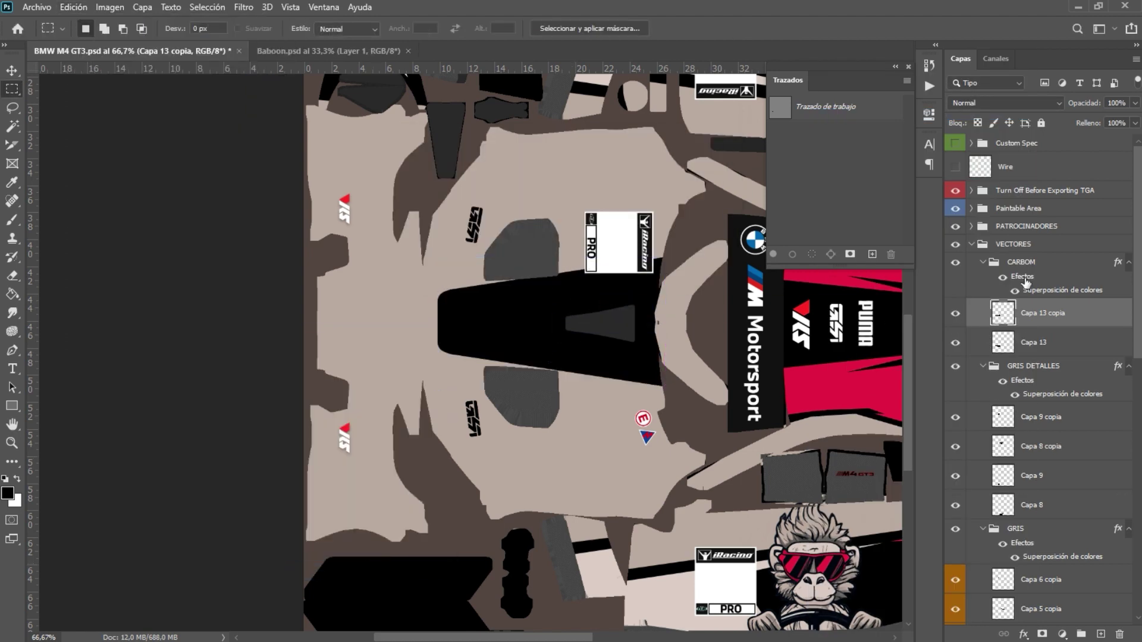
- Toggle the wireframe and inspect the bonnet panels on the iRacing car
left_click(955, 167)
key("ctrl+1")
left_click(955, 167)
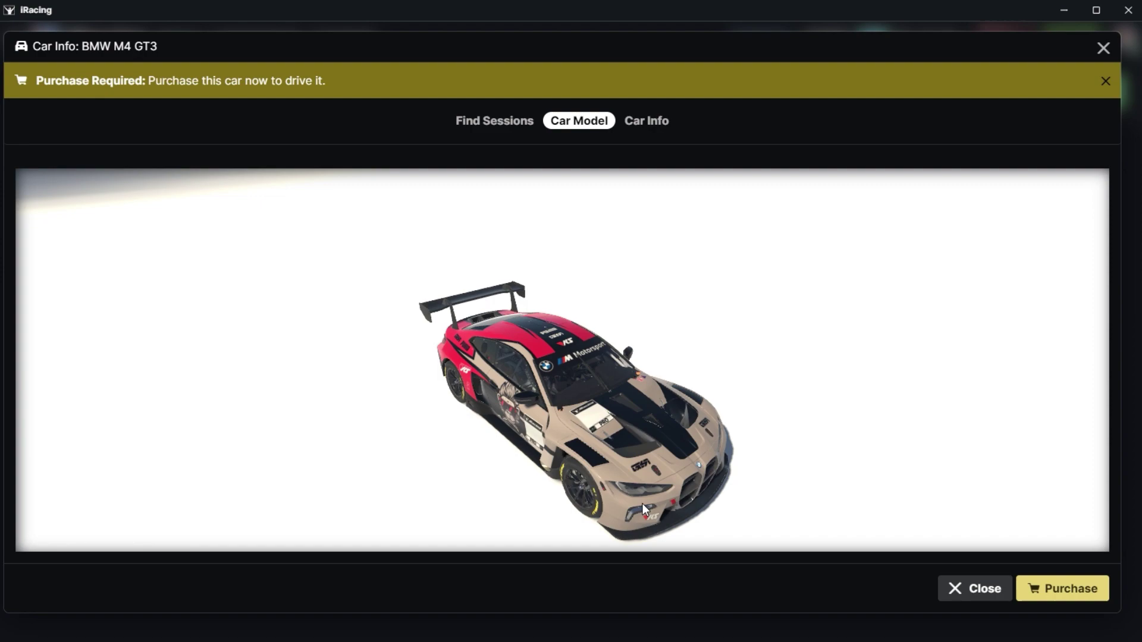
mouse_move(641, 503)
left_mouse_down()
mouse_move(566, 502)
mouse_move(537, 485)
mouse_move(581, 437)
mouse_move(654, 488)
left_mouse_up()
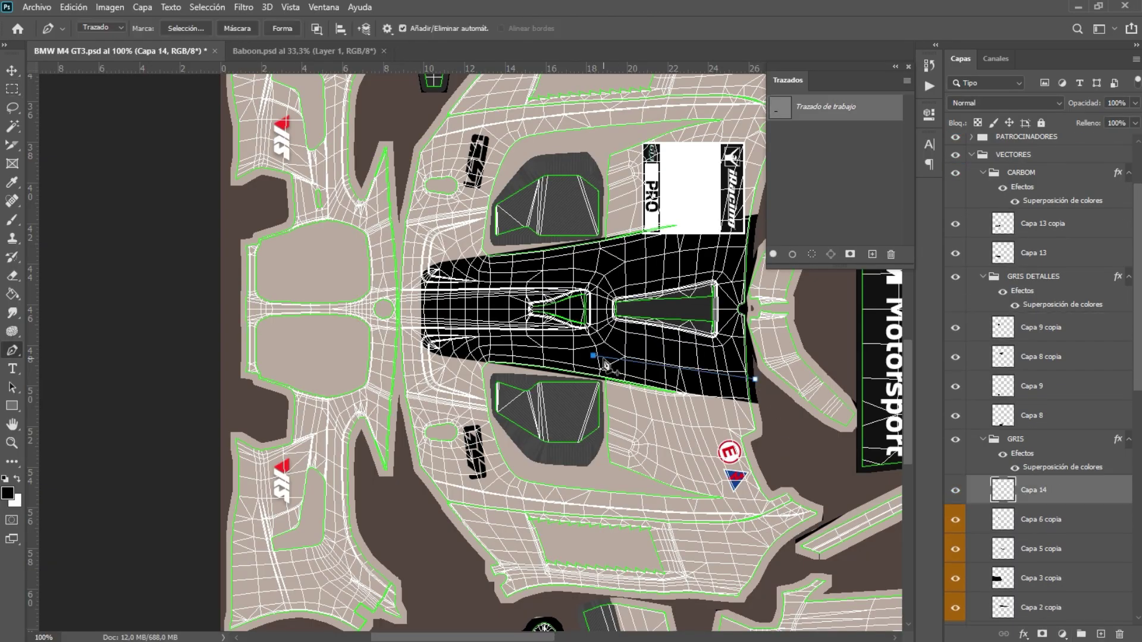
scroll(1079, 493, "up", 1)
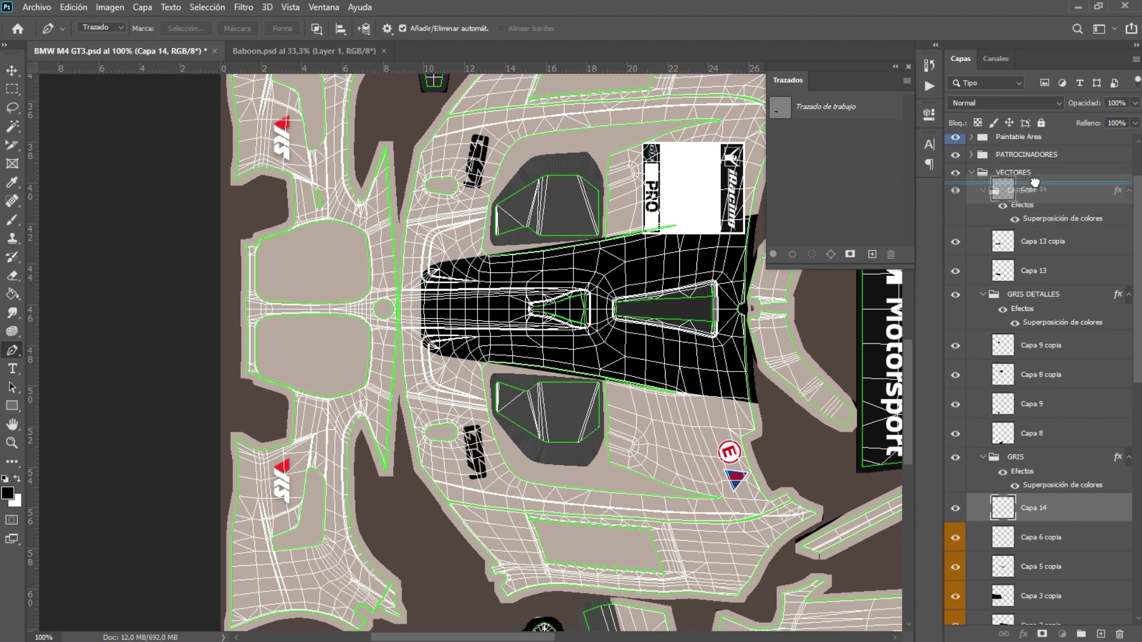
- Add a colour overlay to the new bonnet shape and mirror it with a flipped copy
left_click(1022, 634)
key("Return")
key("ctrl+j")
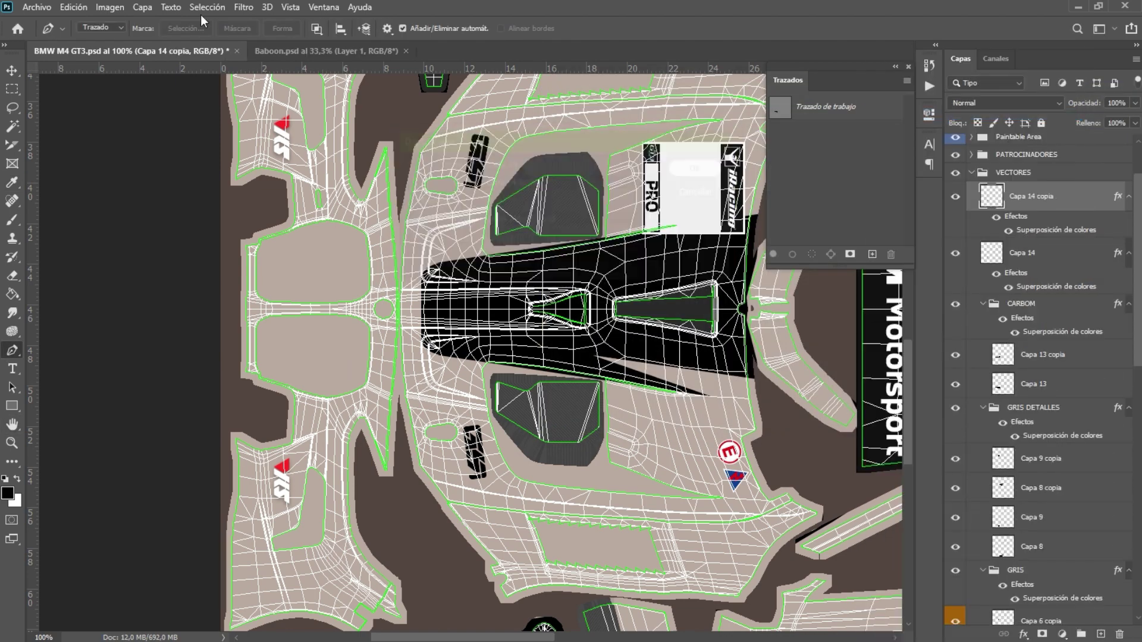
left_click(74, 7)
left_click(370, 570)
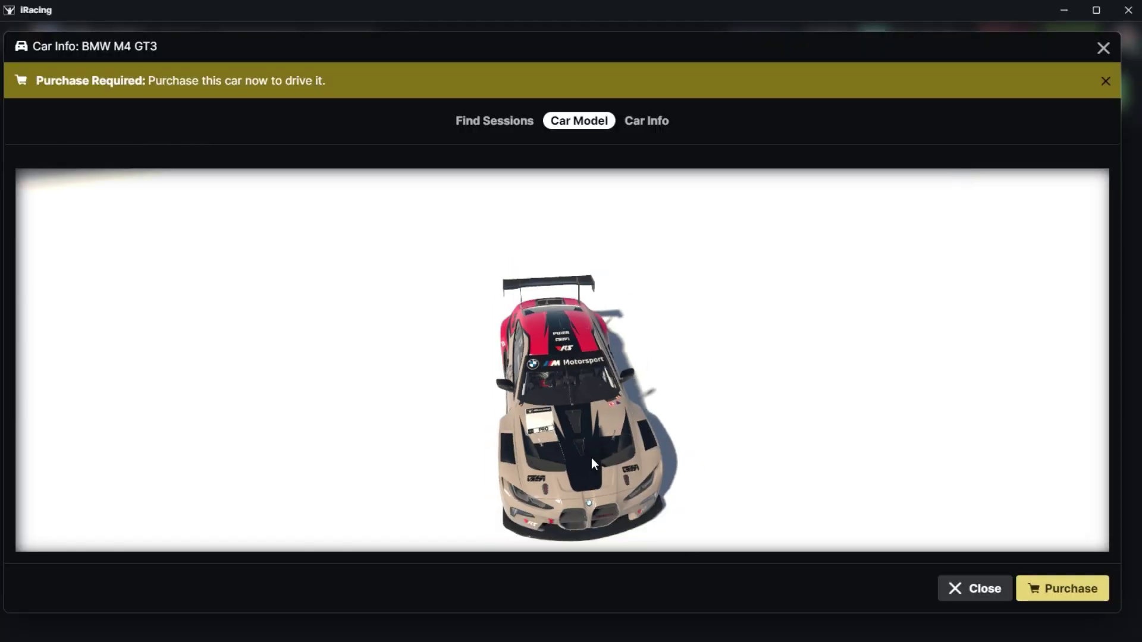
mouse_move(591, 458)
left_mouse_down()
mouse_move(675, 433)
mouse_move(841, 487)
mouse_move(574, 459)
mouse_move(581, 472)
mouse_move(627, 423)
left_mouse_up()
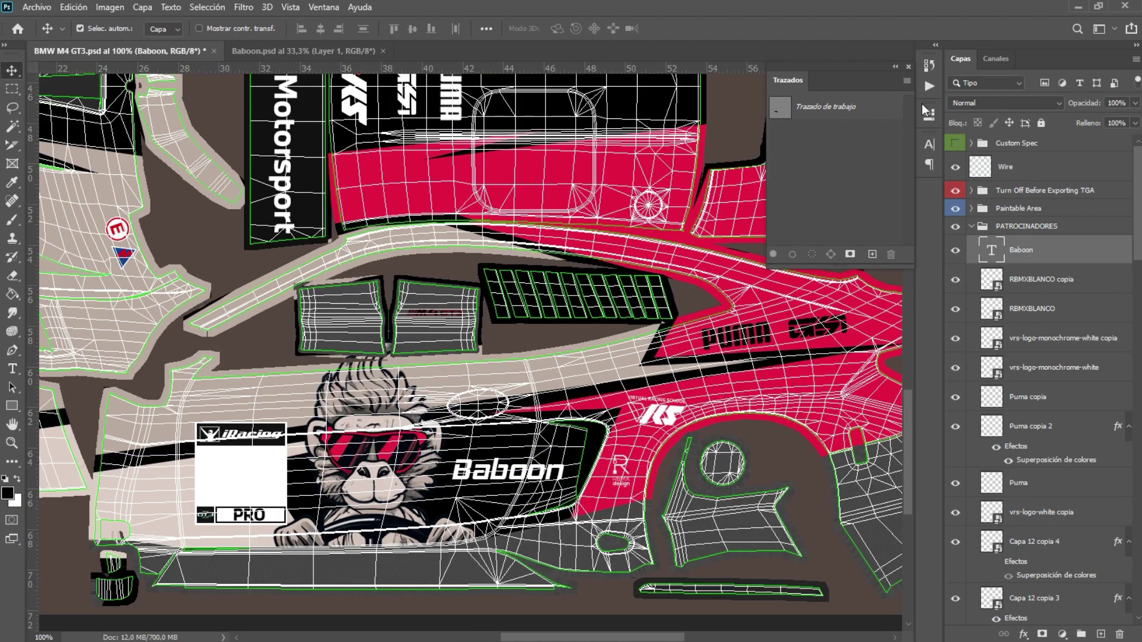
- Set Baboon text to all caps and place an upside-down copy on the other side
left_click(928, 144)
left_click(811, 244)
key("Return")
key("ctrl+t")
left_click_drag(630, 412, 370, 498)
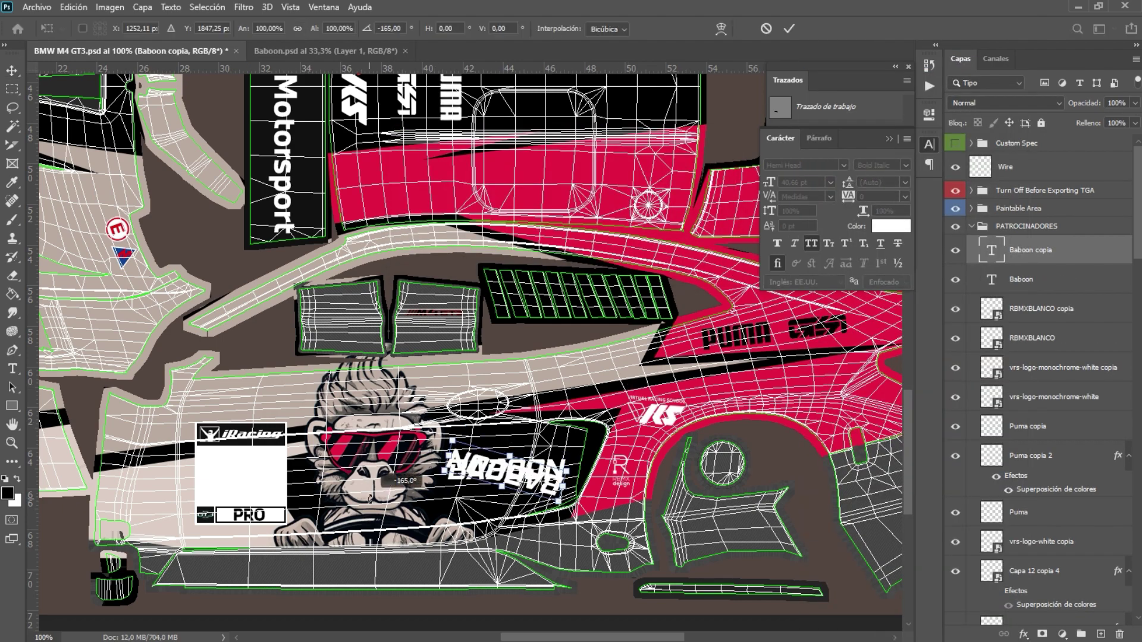
left_click_drag(568, 260, 589, 113)
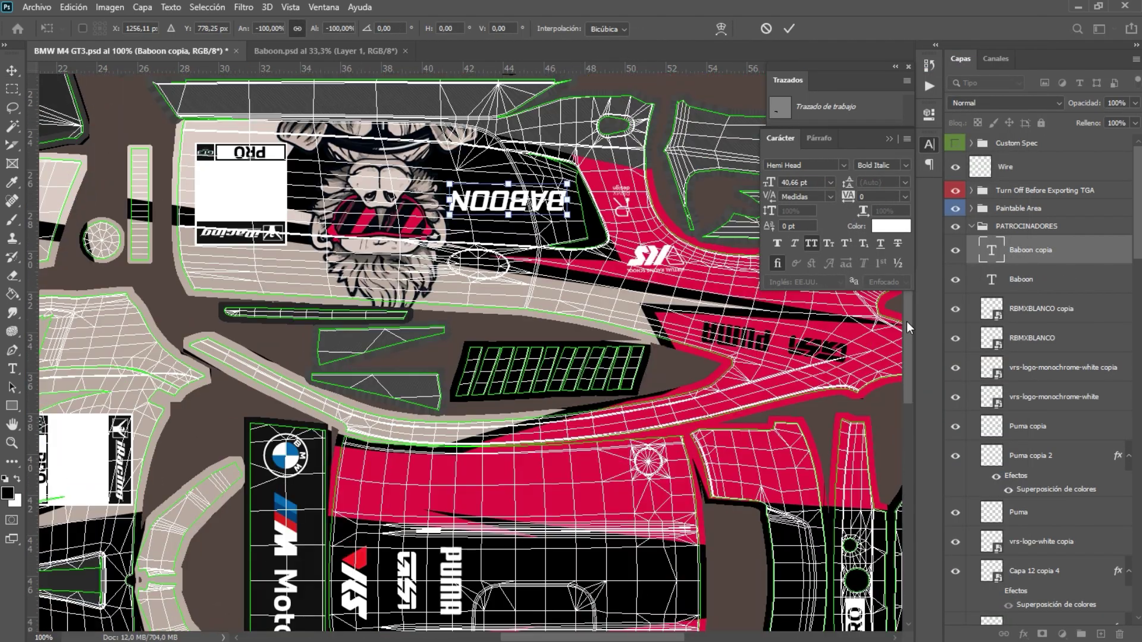
key("Return")
left_click(955, 167)
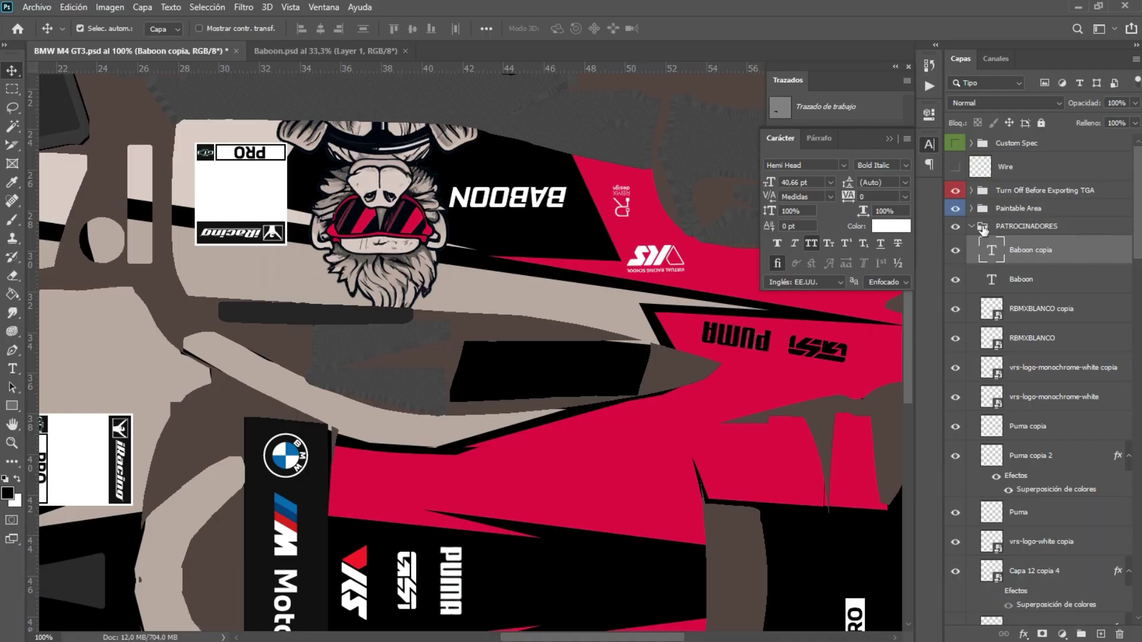
- Move the copies into the spec group, adjust the carbon Pattern Overlay, and Save As Targa
left_click(976, 227)
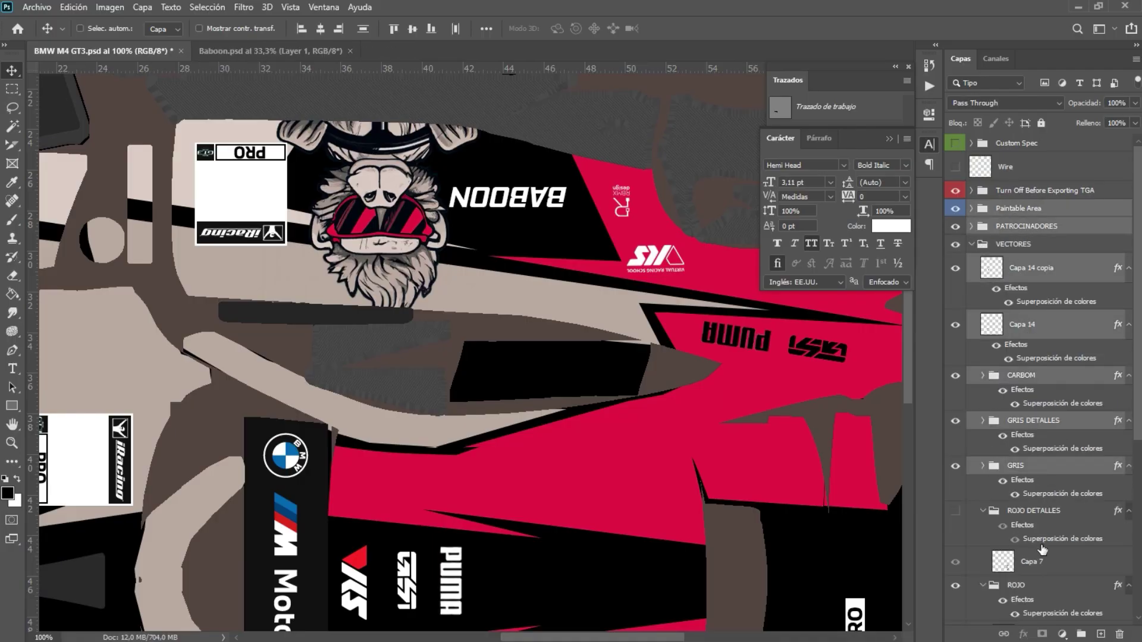
scroll(1041, 535, "down", 2)
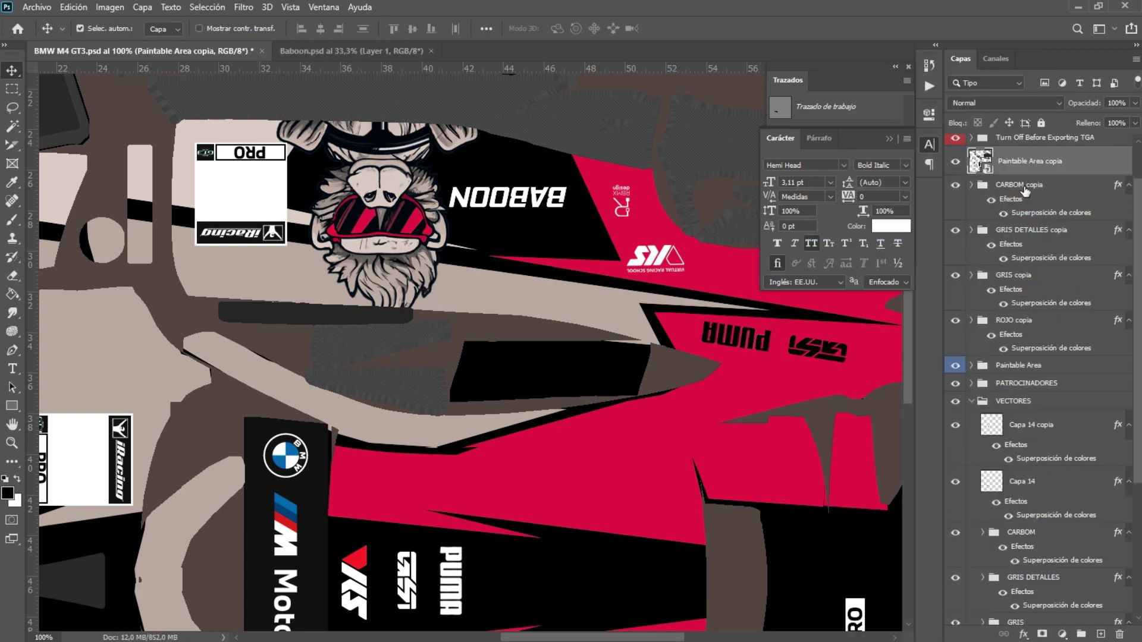
left_click_drag(1047, 191, 1107, 219)
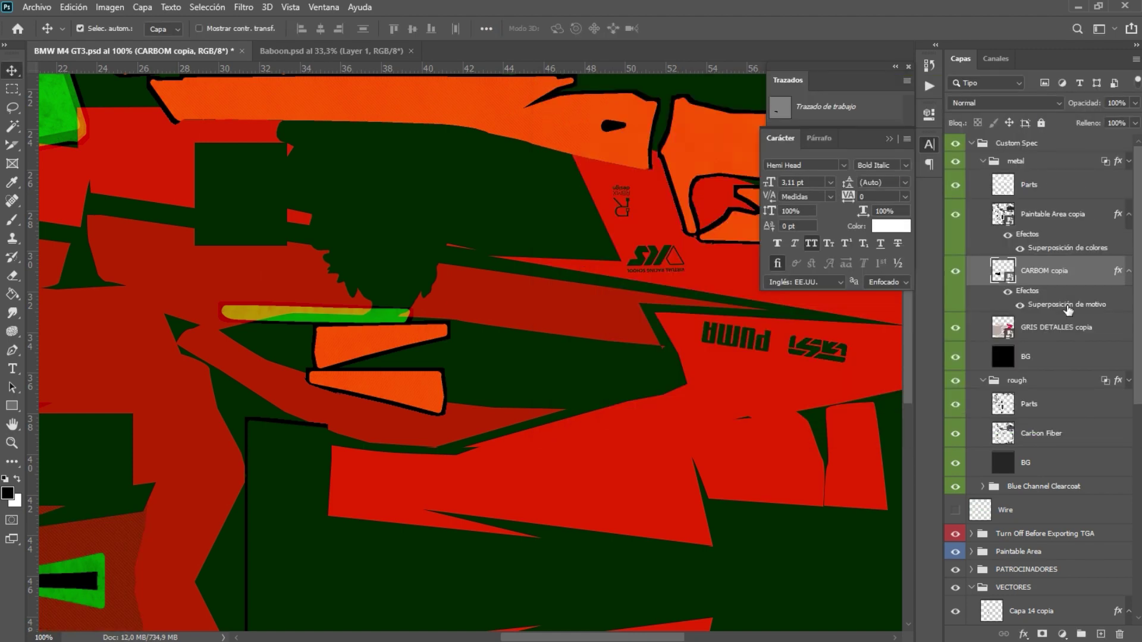
key("Return")
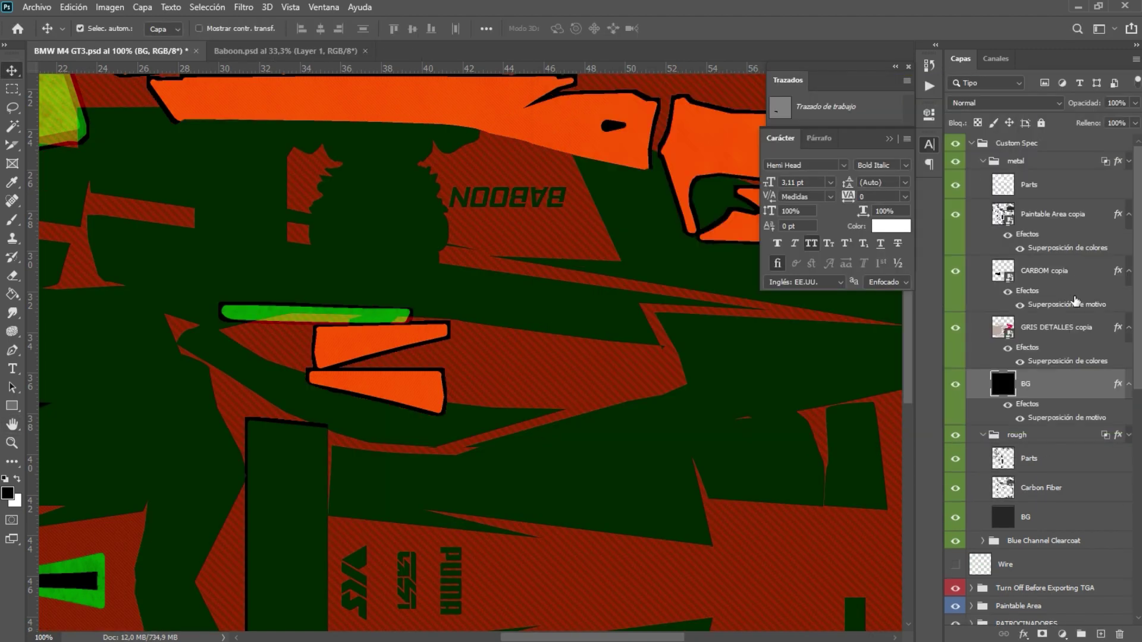
double_click(1065, 304)
key("Return")
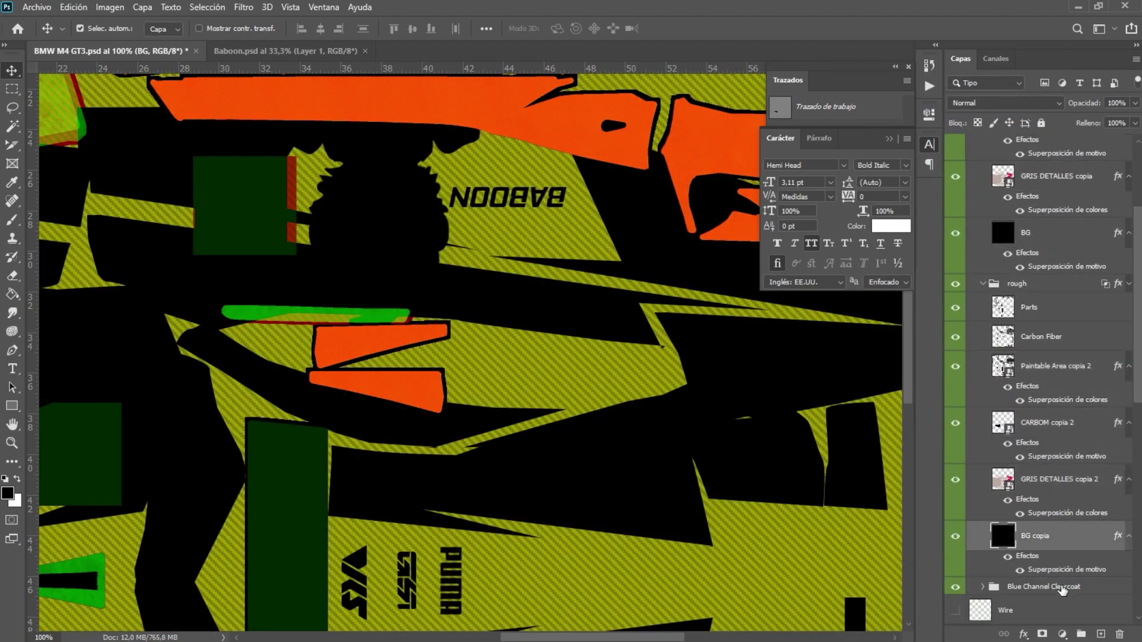
key("ctrl+shift+s")
left_click(137, 506)
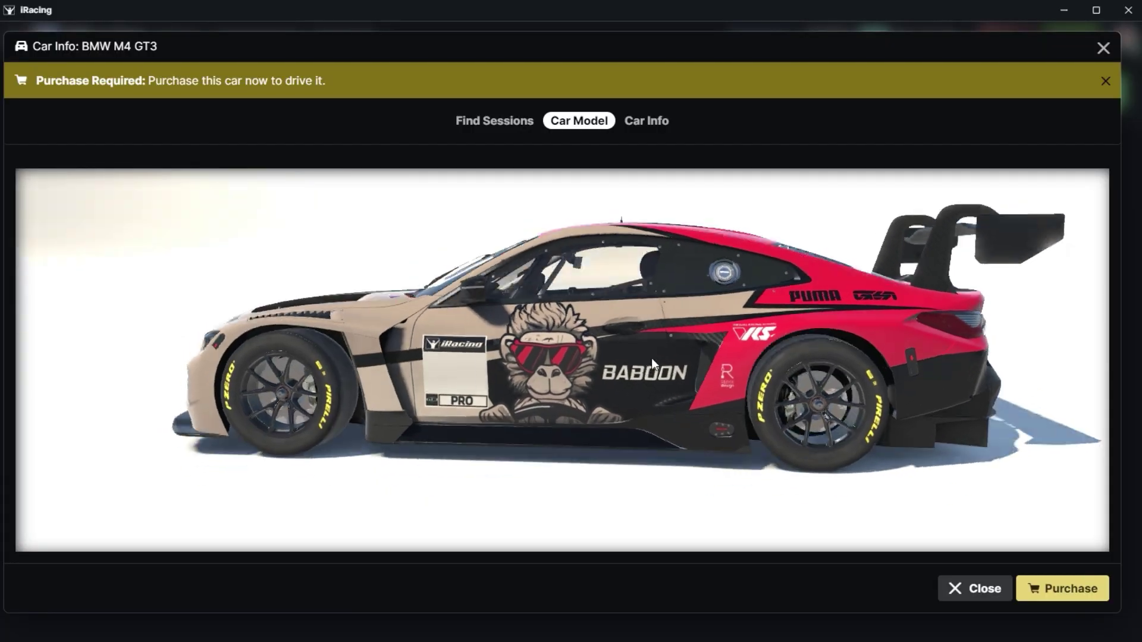
- View the car's right side, then toggle the Paintable Area copia layer and select the rough group's Parts layer
left_click_drag(651, 358, 924, 290)
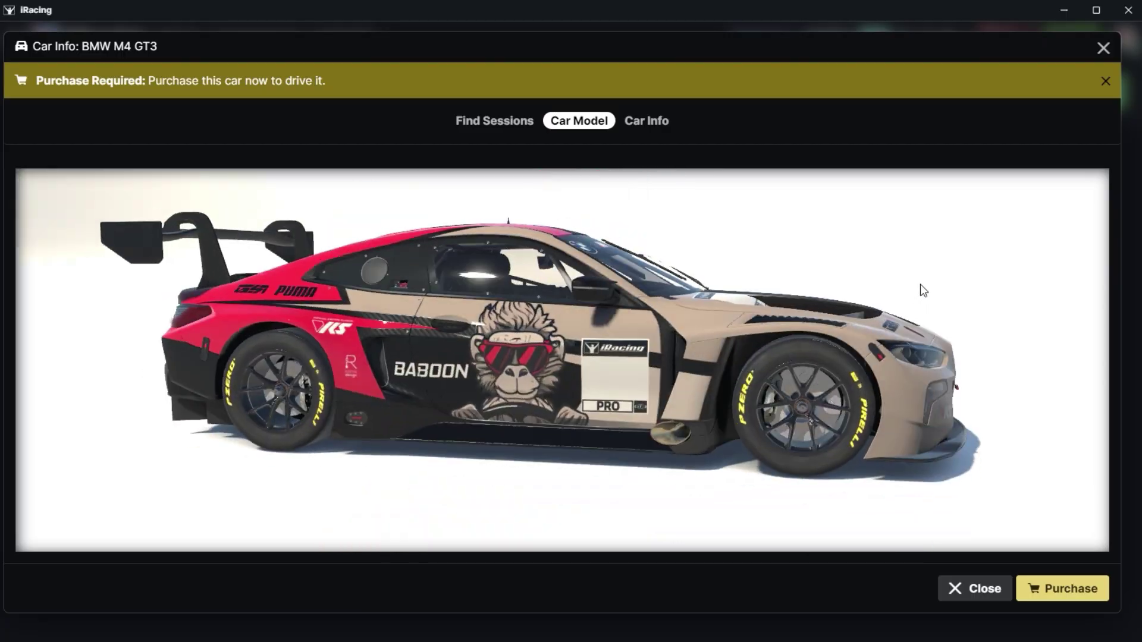
key("alt+Tab")
left_click(1053, 214)
left_click(956, 215)
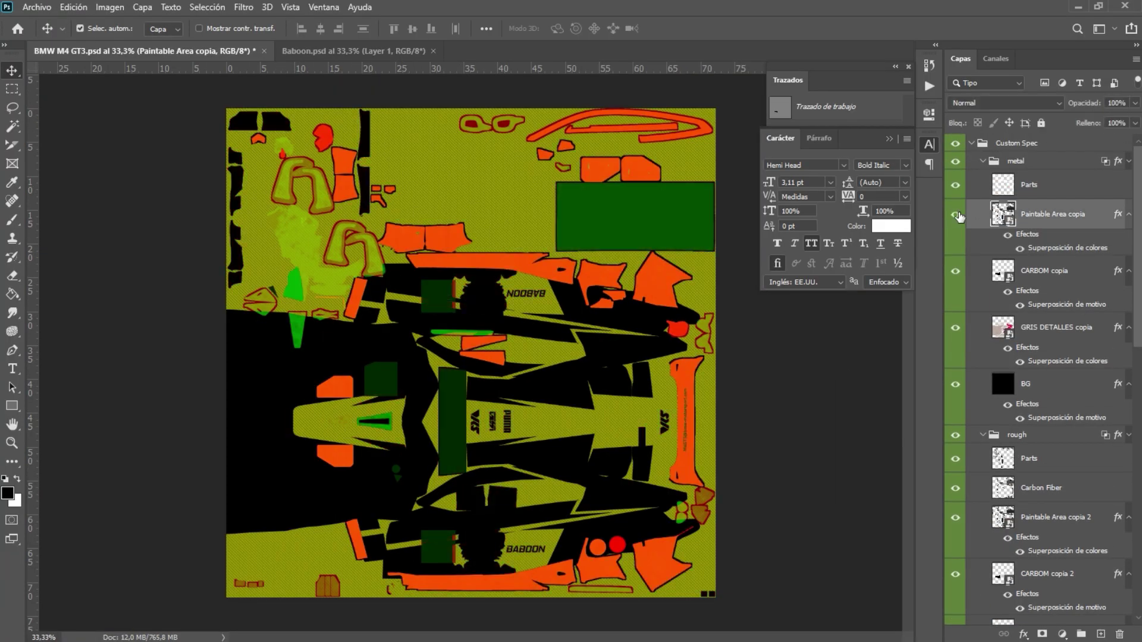
right_click(1118, 518)
left_click(1047, 589)
scroll(1093, 305, "down", 5)
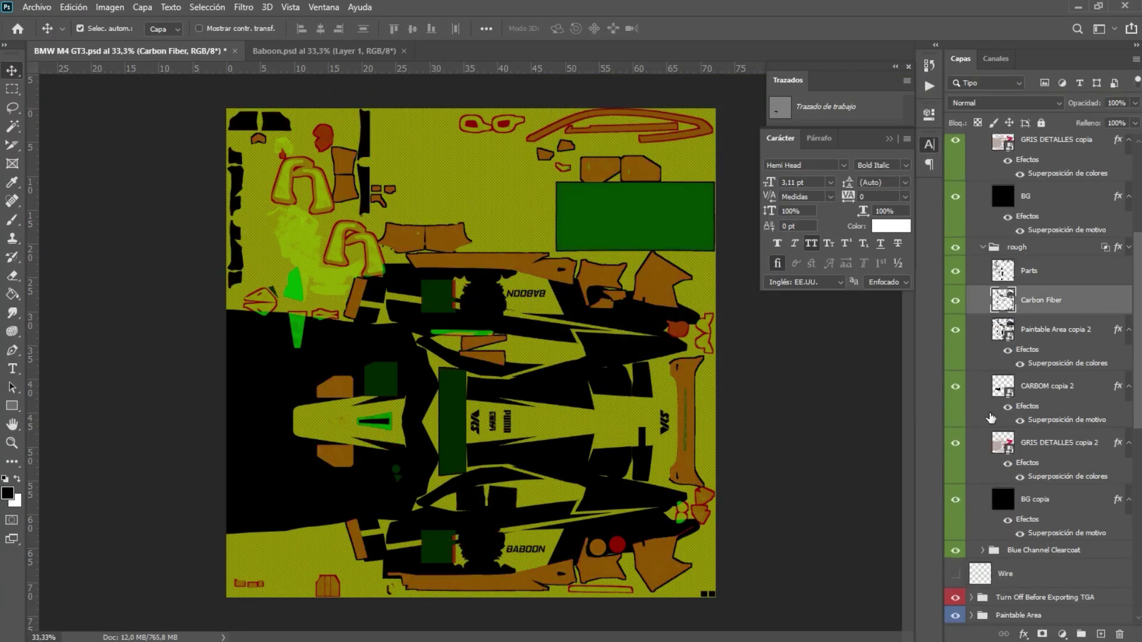
- Re-save the spec map as a Targa over the existing file and recheck the car from both sides
key("ctrl+shift+s")
key("Return")
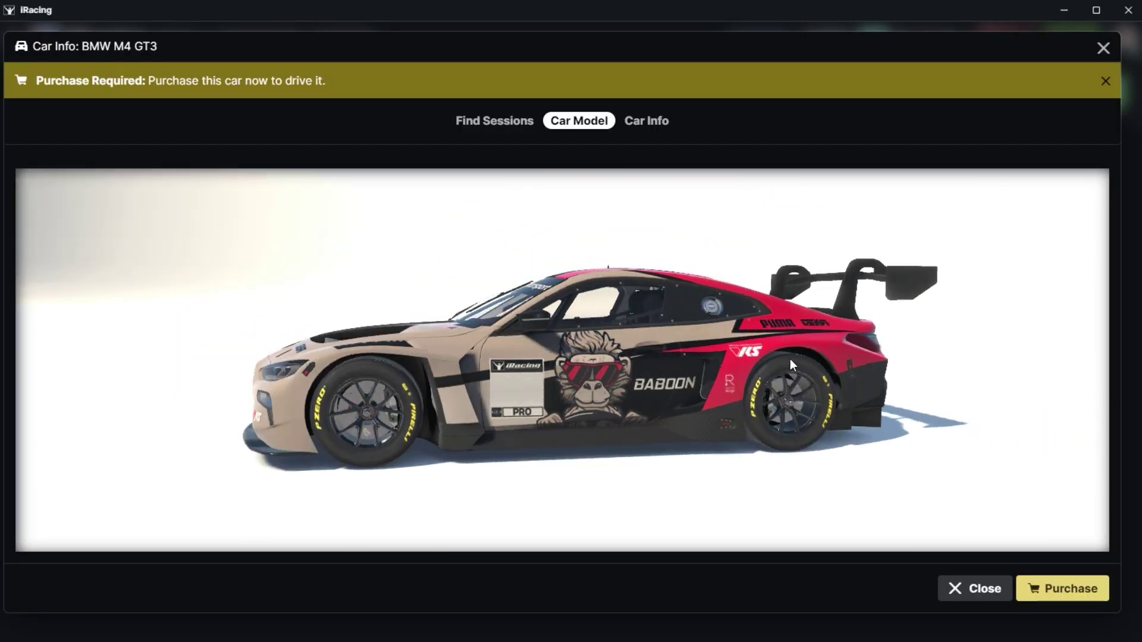
mouse_move(790, 358)
left_mouse_down()
mouse_move(657, 454)
mouse_move(493, 370)
mouse_move(505, 412)
mouse_move(508, 361)
mouse_move(221, 428)
mouse_move(602, 373)
mouse_move(587, 376)
left_mouse_up()
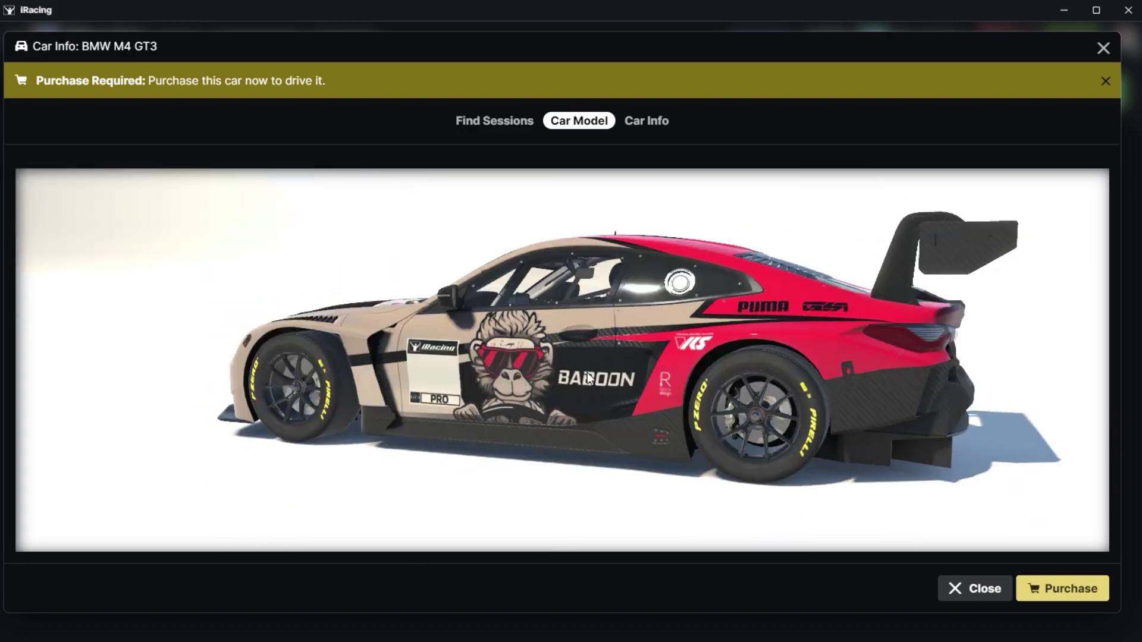
key("alt+Tab")
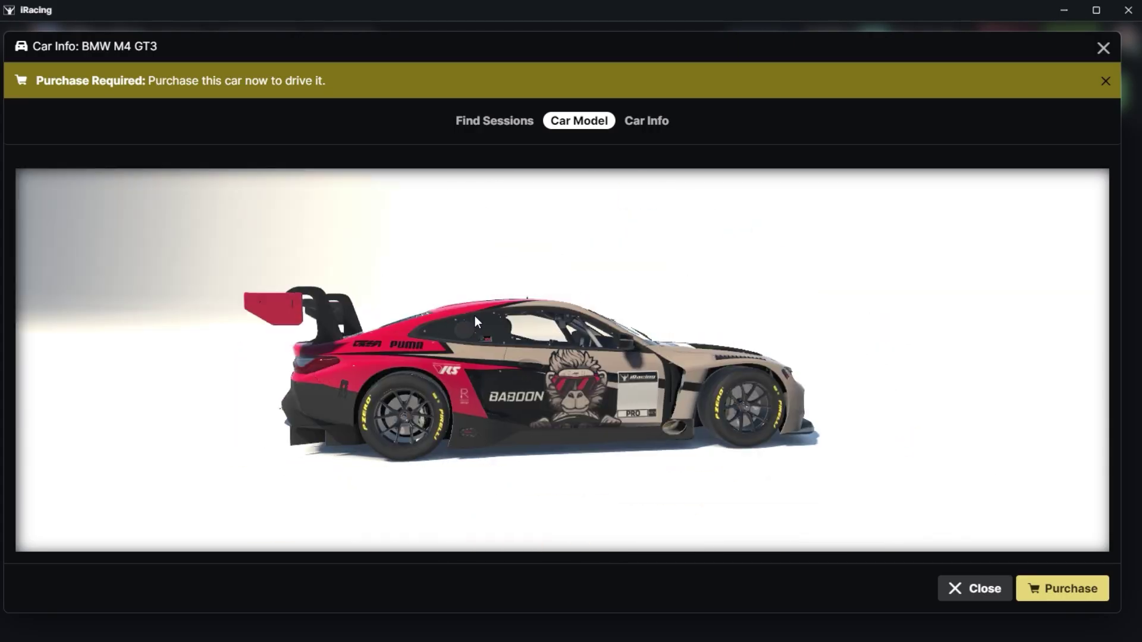
left_click_drag(474, 317, 845, 458)
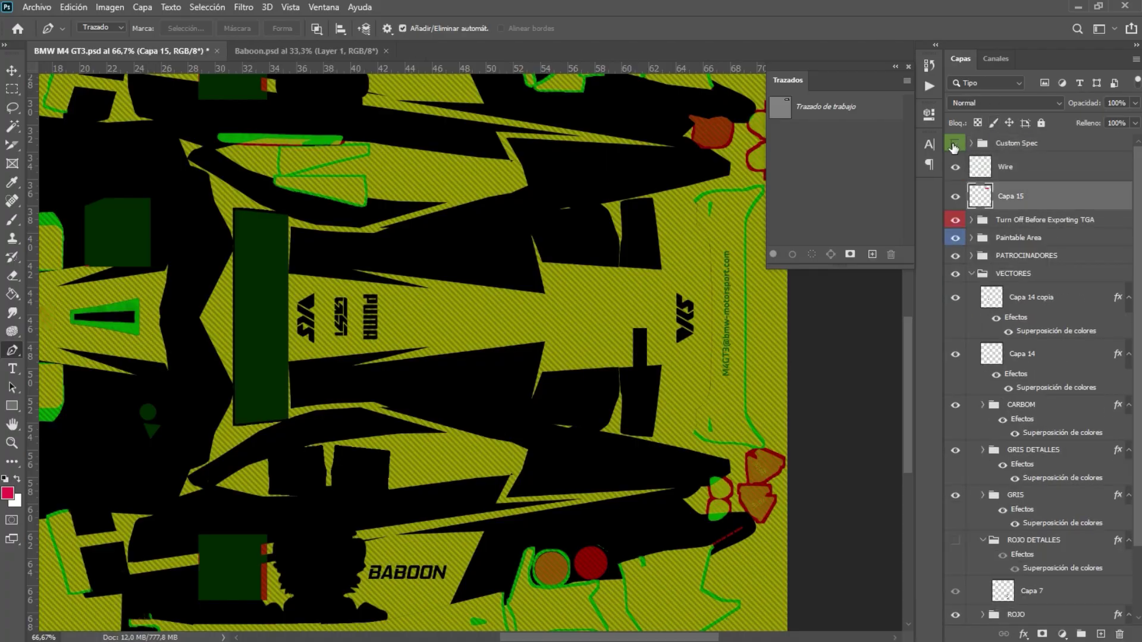
- Hide the Custom Spec group and duplicate Capa 15 into the metal and rough spec groups
left_click(954, 143)
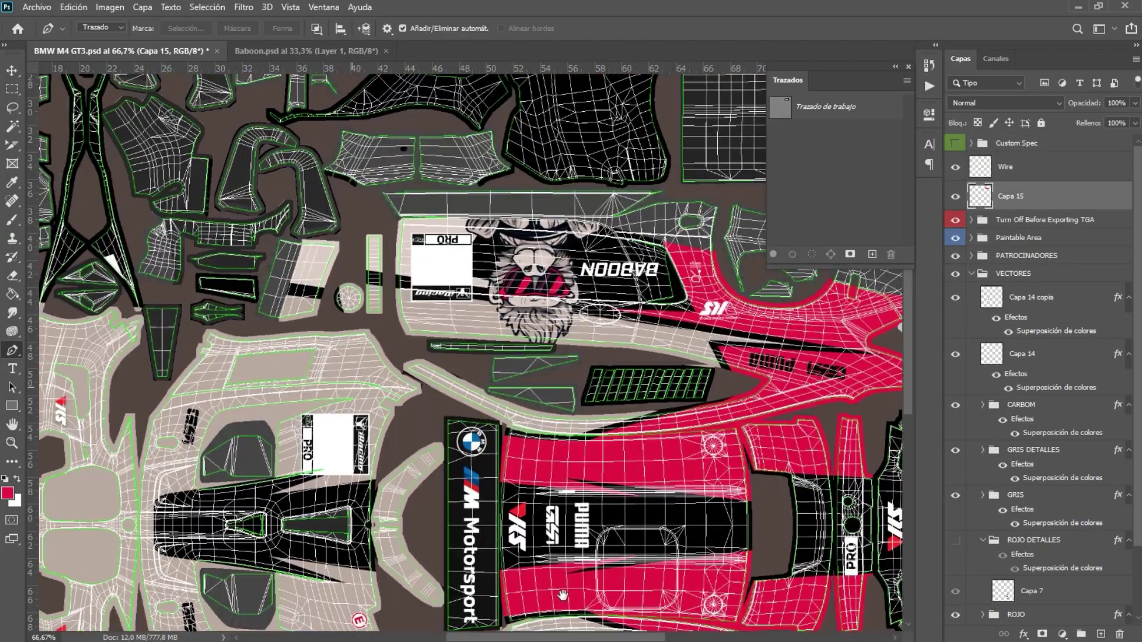
scroll(340, 278, "up", 5)
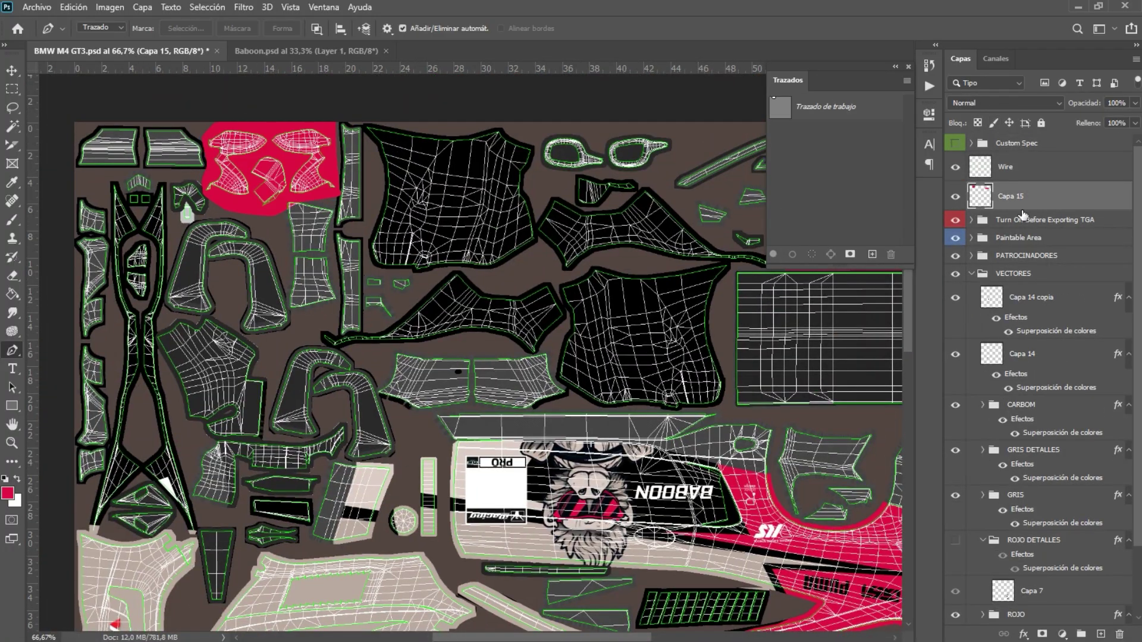
key("ctrl+j")
left_click_drag(1004, 146, 1005, 149)
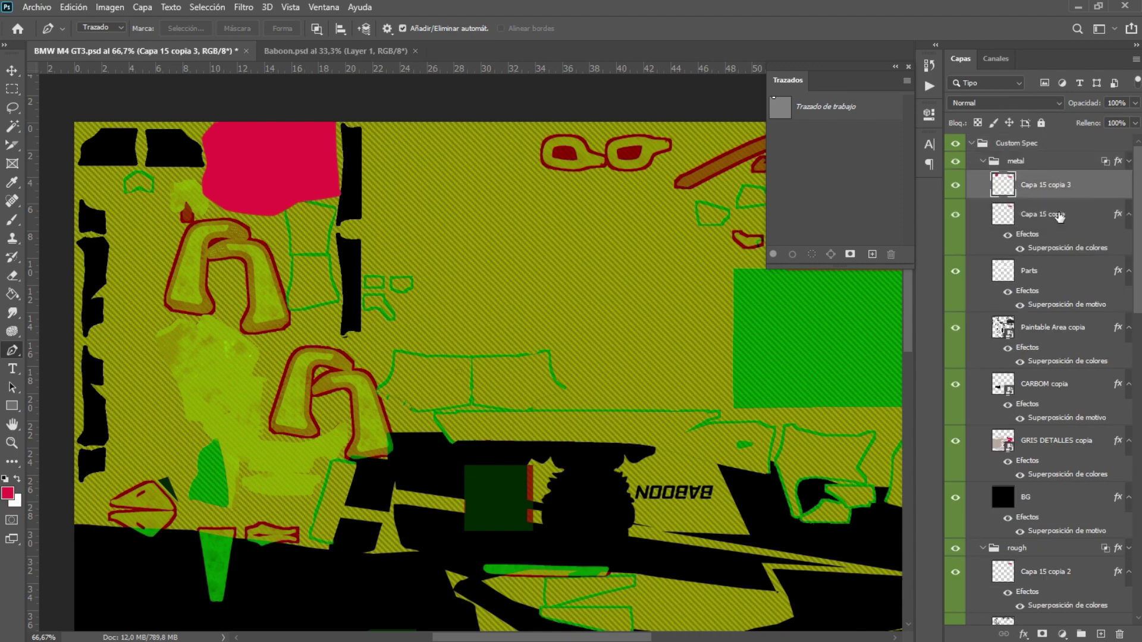
double_click(1121, 139)
left_click(1121, 142)
right_click(1071, 238)
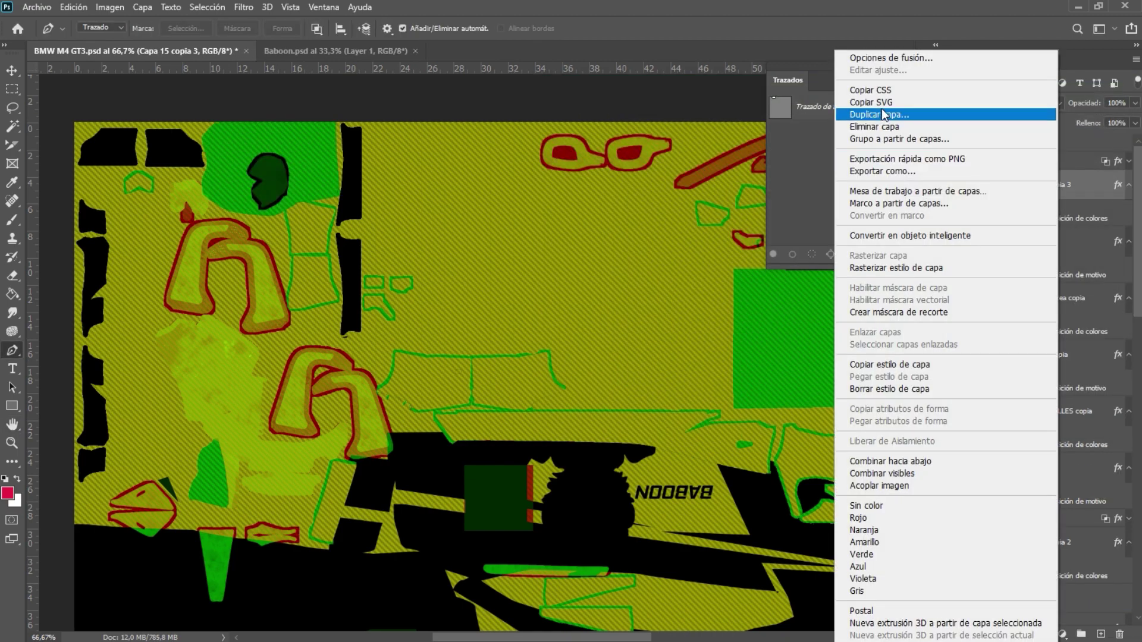
left_click(1012, 112)
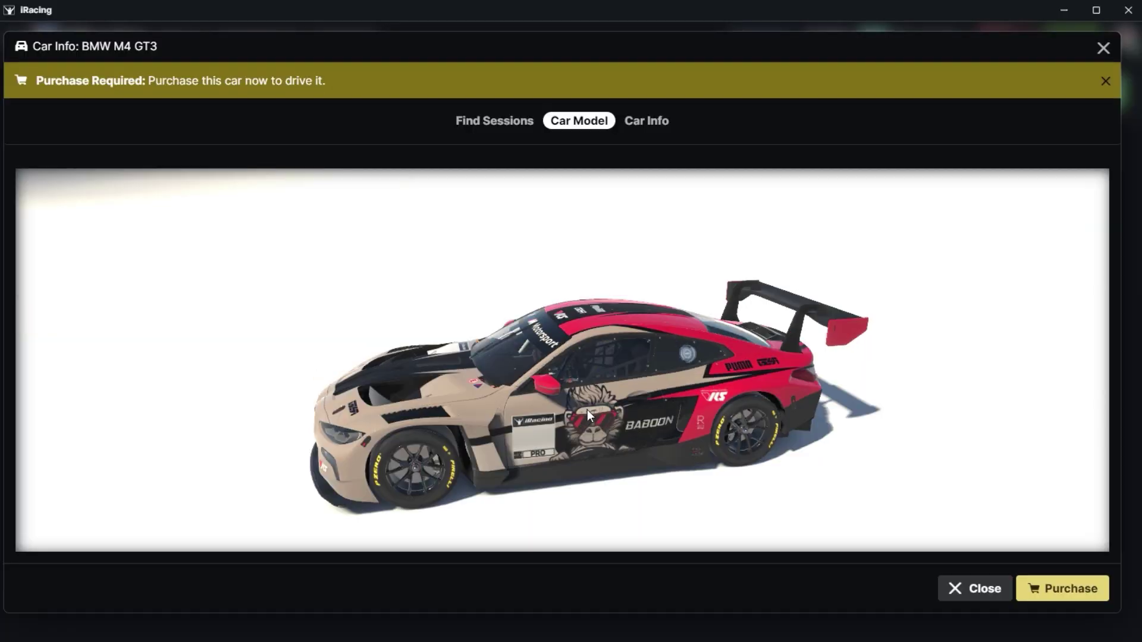
- Move the BABOON text onto the black rear-wing panel, checking the car from several angles
mouse_move(587, 409)
left_mouse_down()
mouse_move(705, 428)
mouse_move(559, 387)
mouse_move(452, 397)
mouse_move(430, 423)
left_mouse_up()
scroll(623, 442, "up", 5)
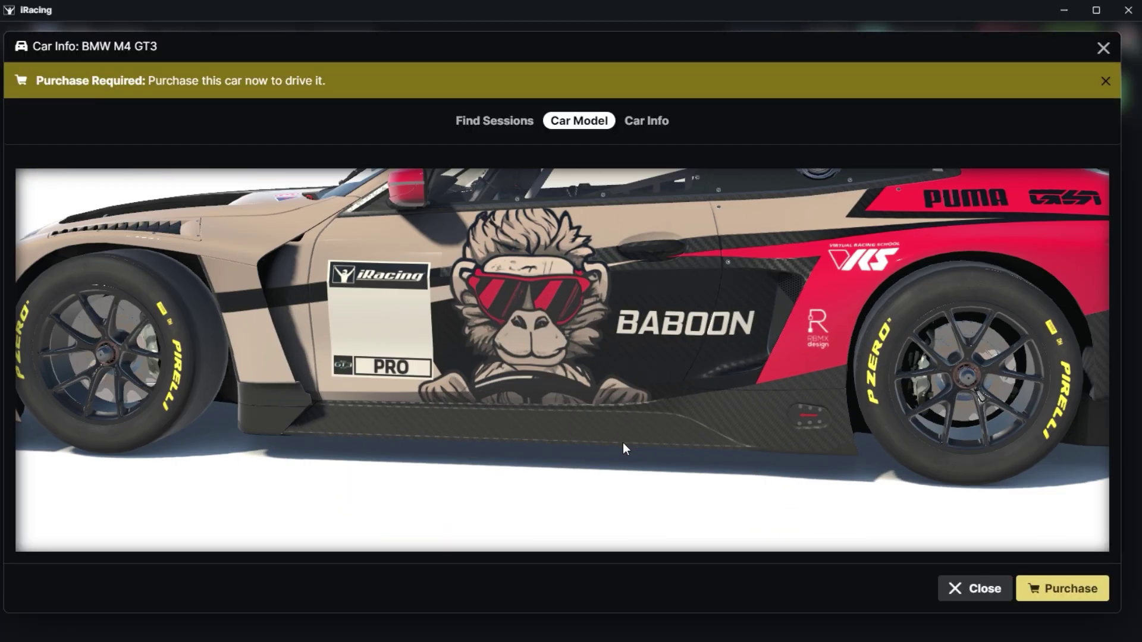
mouse_move(622, 442)
left_mouse_down()
mouse_move(580, 420)
mouse_move(730, 503)
mouse_move(776, 349)
mouse_move(676, 409)
mouse_move(465, 363)
left_mouse_up()
scroll(584, 423, "down", 5)
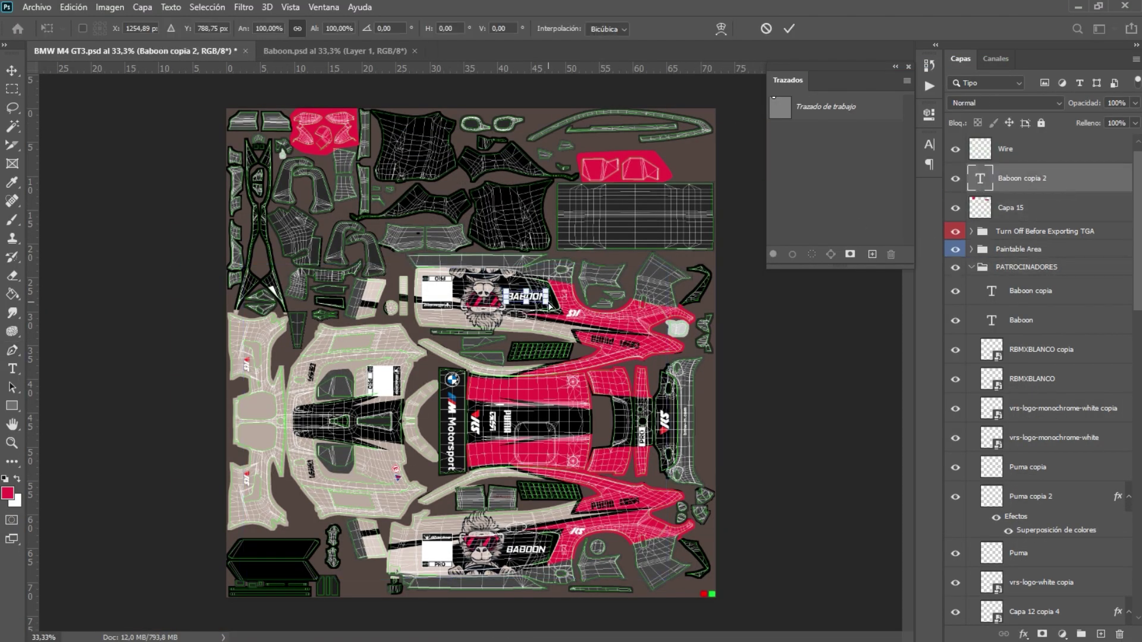
left_click_drag(551, 306, 464, 228)
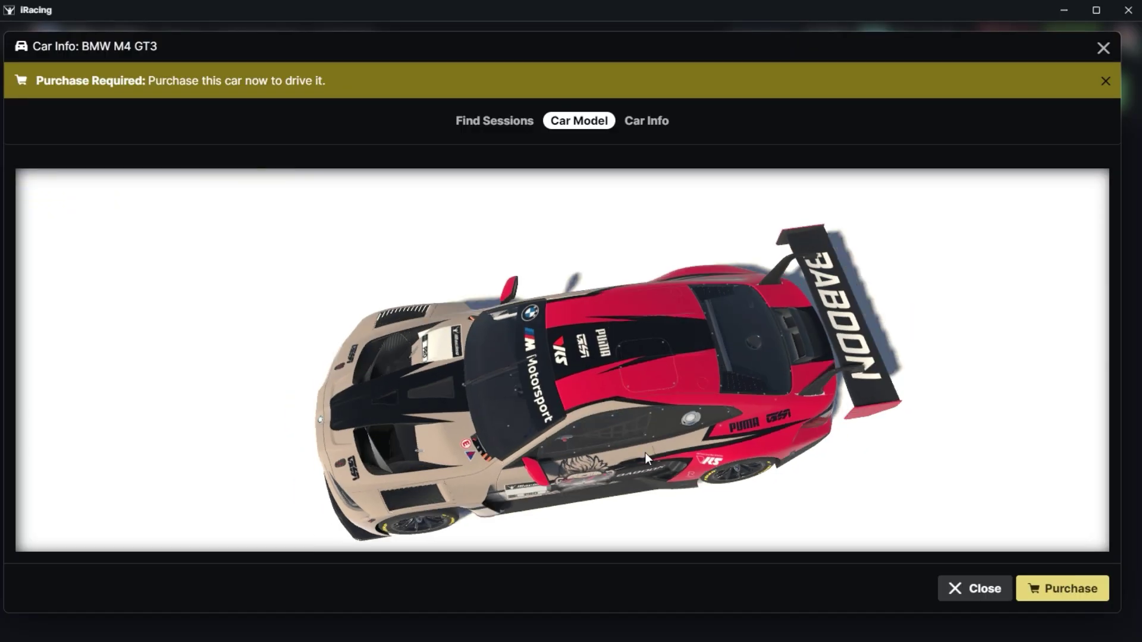
mouse_move(645, 452)
left_mouse_down()
mouse_move(518, 374)
mouse_move(668, 469)
mouse_move(644, 448)
left_mouse_up()
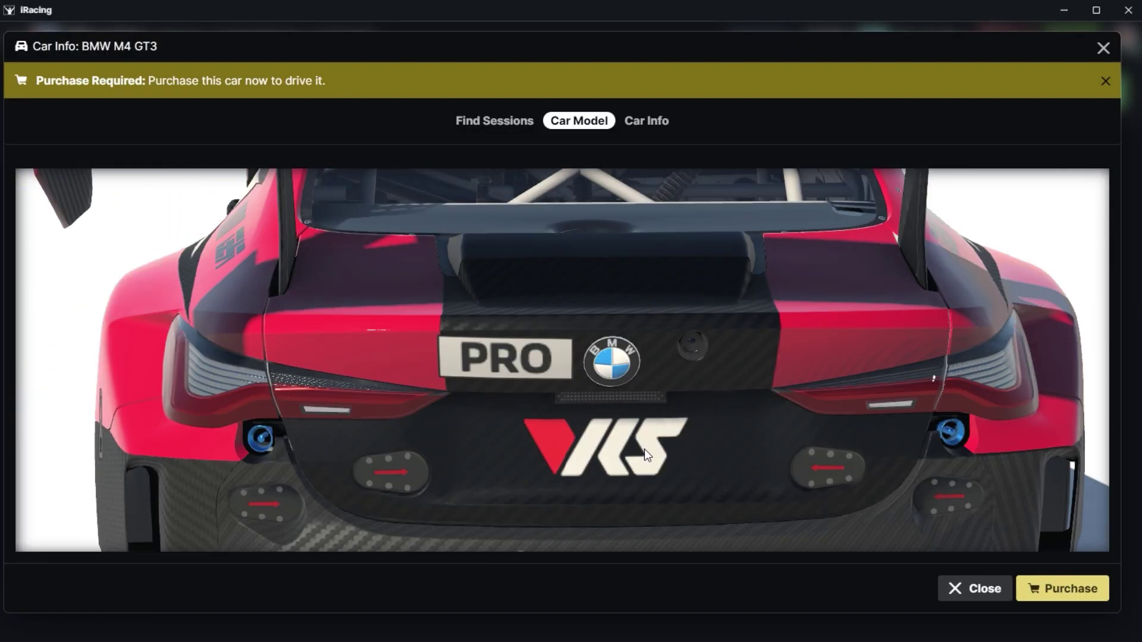
scroll(703, 405, "down", 5)
scroll(773, 416, "up", 5)
- Overwrite the livery Targa texture and review the car in iRacing from side and rear
key("alt+Tab")
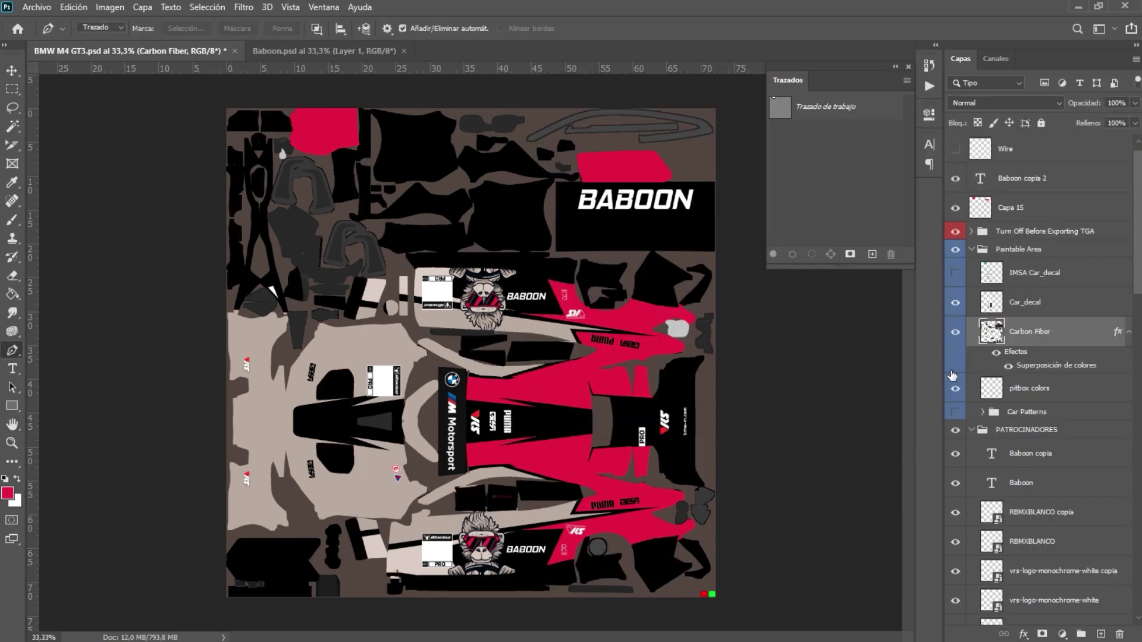
key("ctrl+shift+s")
key("Return")
key("alt+Tab")
scroll(574, 436, "down", 5)
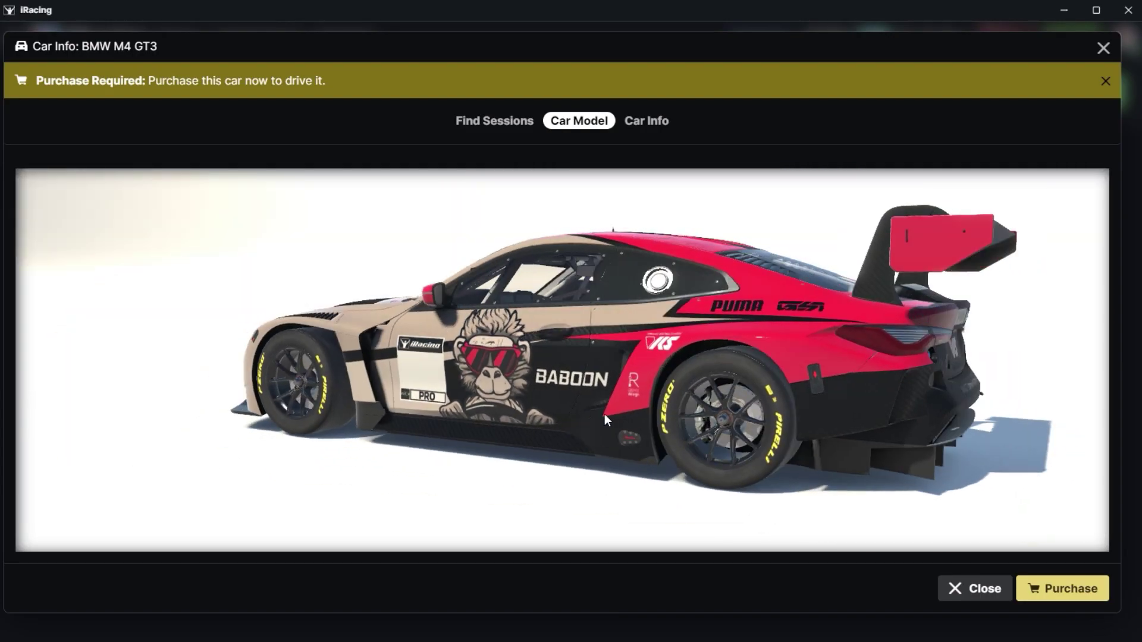
left_click_drag(605, 414, 680, 420)
scroll(680, 420, "up", 5)
scroll(677, 422, "down", 5)
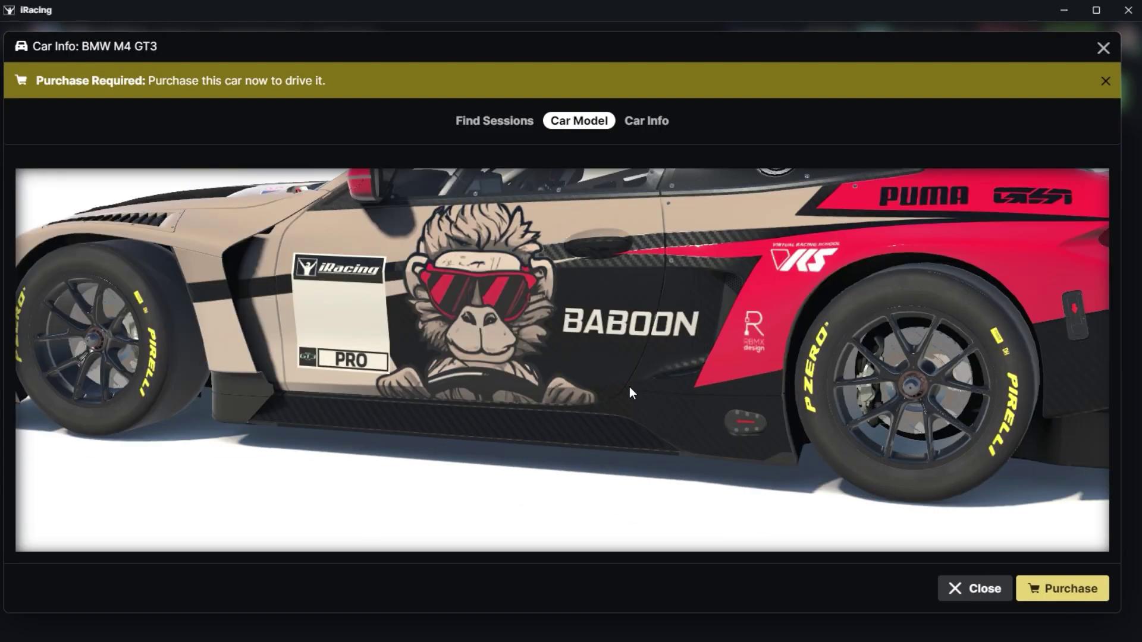
left_click_drag(629, 386, 675, 359)
- Back in Photoshop, bring up the options for the Paintable Area copia layer
key("alt+Tab")
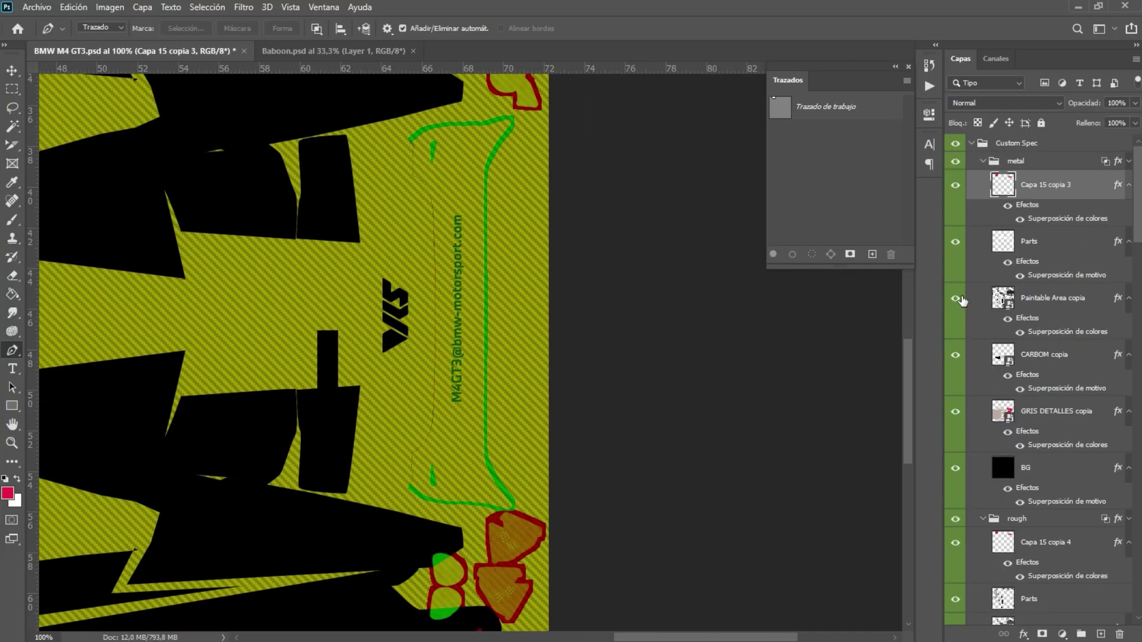
right_click(1044, 300)
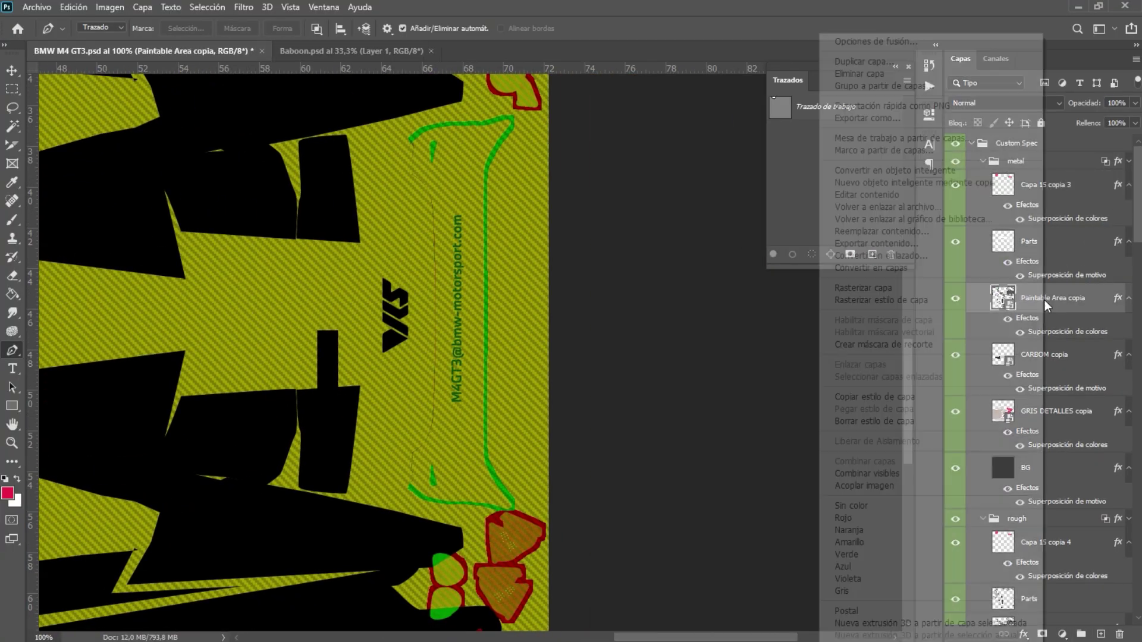
key("m")
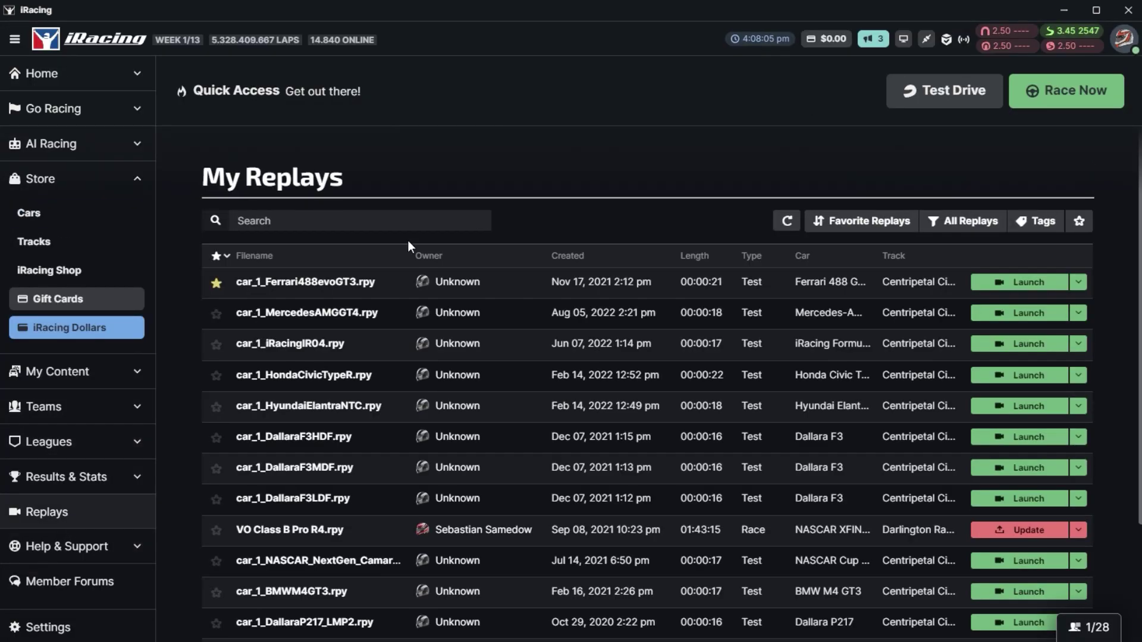
- Launch the car_1_BMWM4GT3.rpy test replay at Centripetal Circuit and open the replay camera options
left_click(1011, 280)
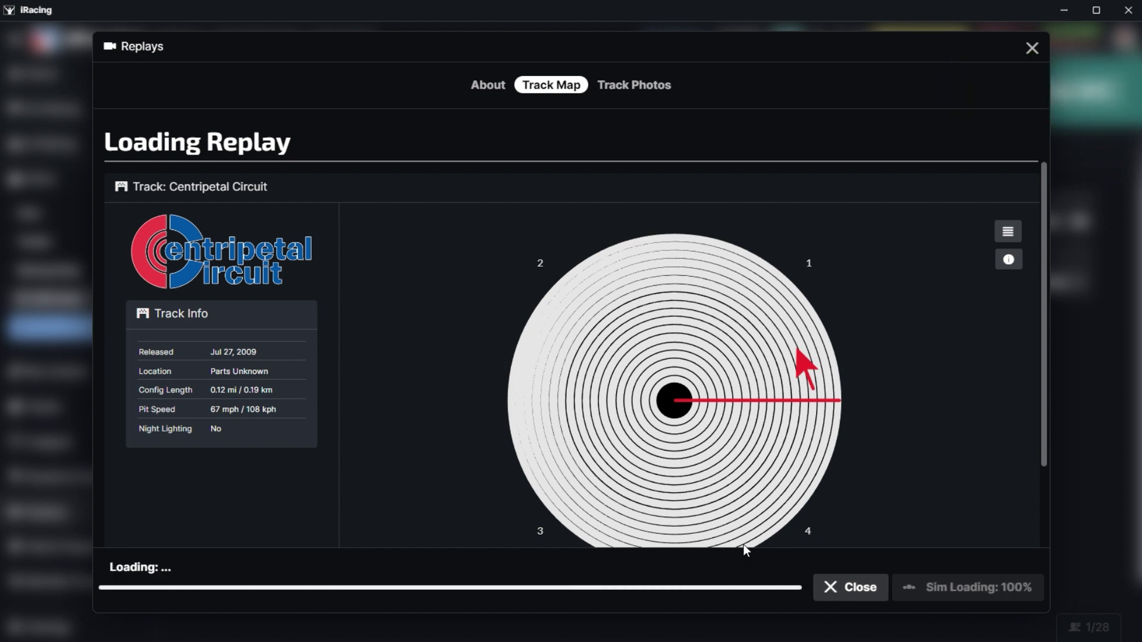
key("ctrl+F12")
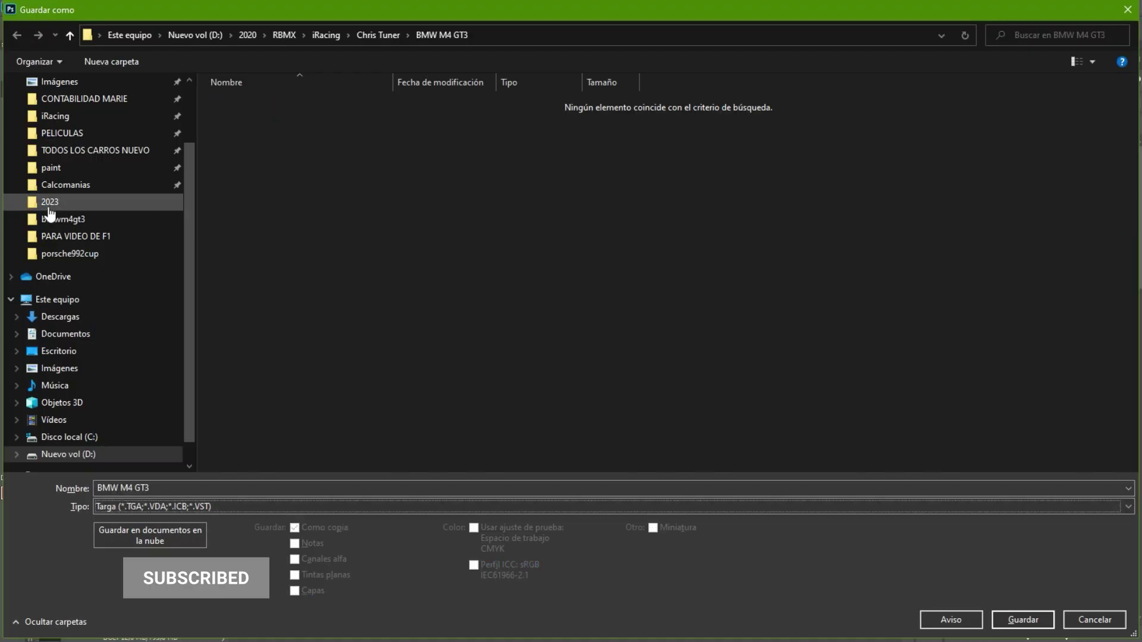
- Reload the custom paint textures with Ctrl+R so the replay car shows the BABOON livery
key("ctrl+r")
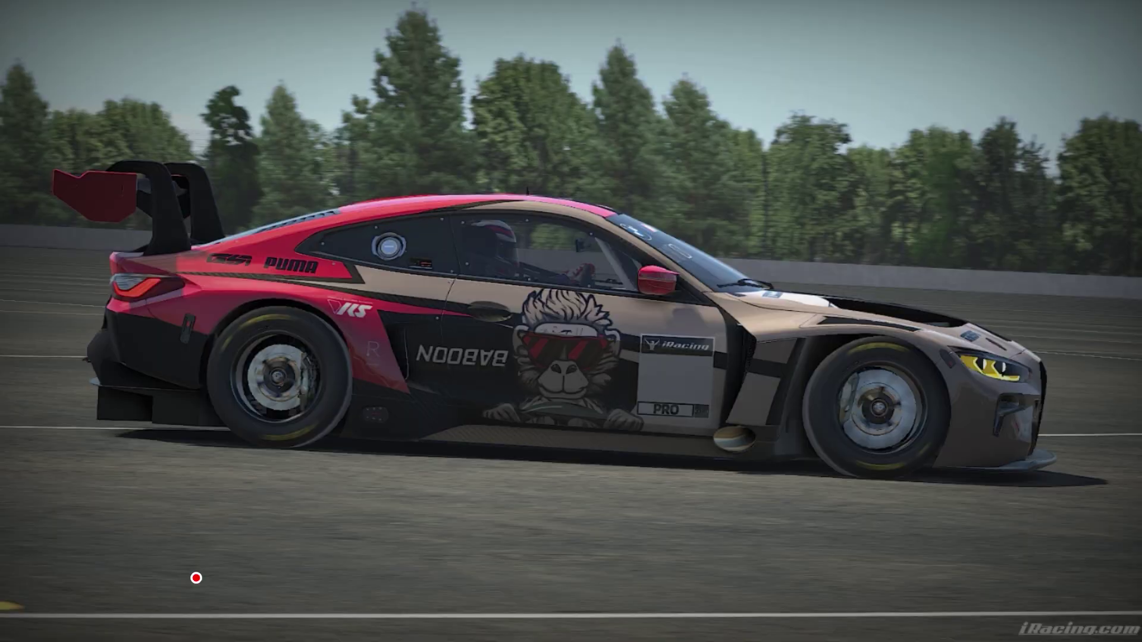